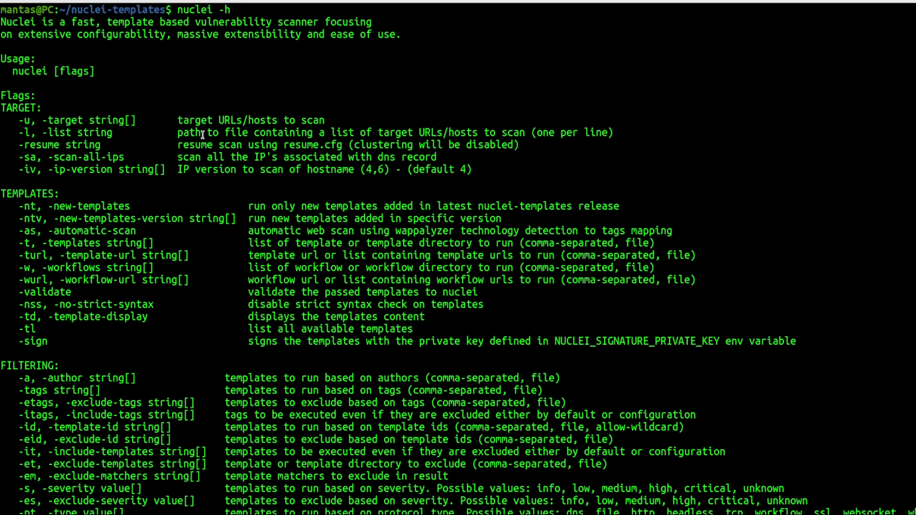
scroll(327, 139, down, 3)
scroll(327, 140, down, 5)
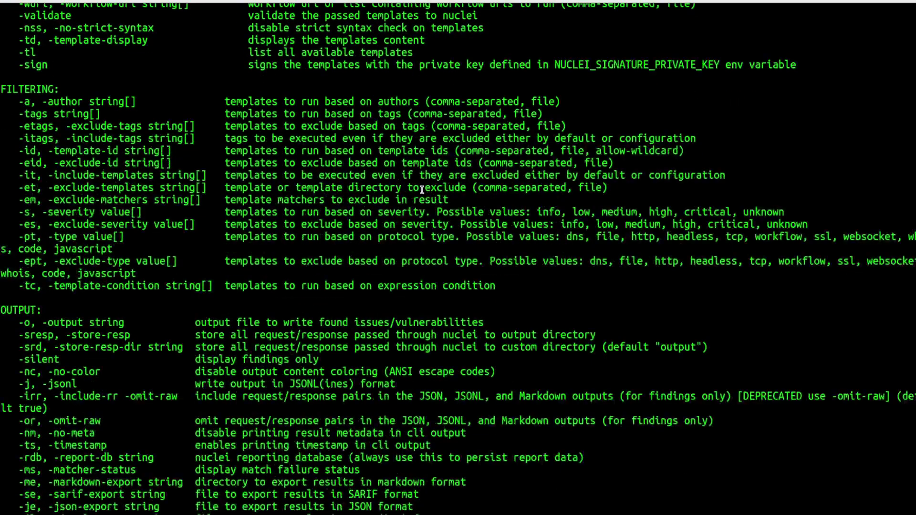
scroll(422, 188, down, 7)
scroll(423, 187, up, 12)
scroll(422, 188, up, 1)
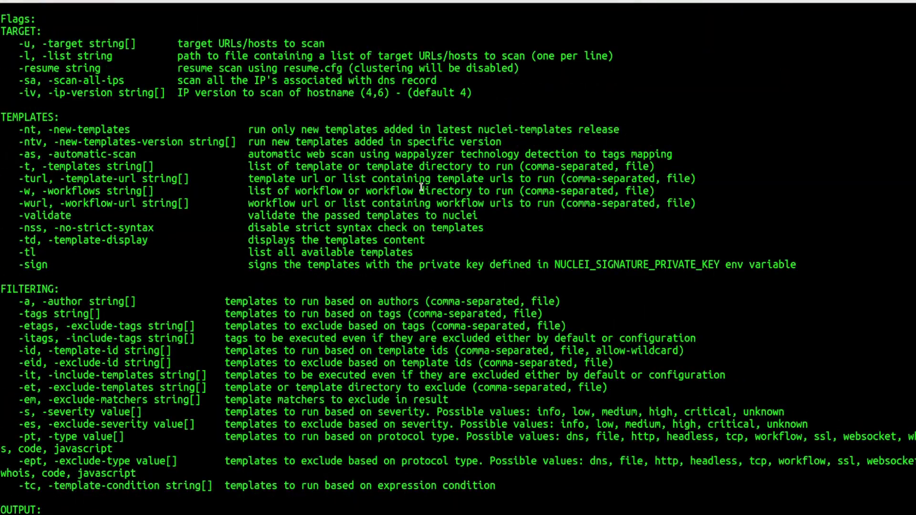
scroll(367, 170, up, 2)
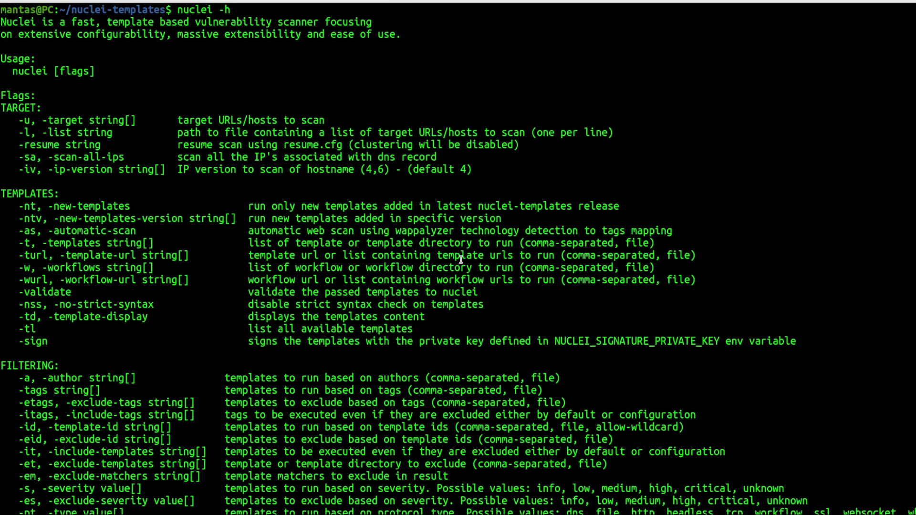
scroll(211, 226, down, 2)
scroll(115, 208, down, 5)
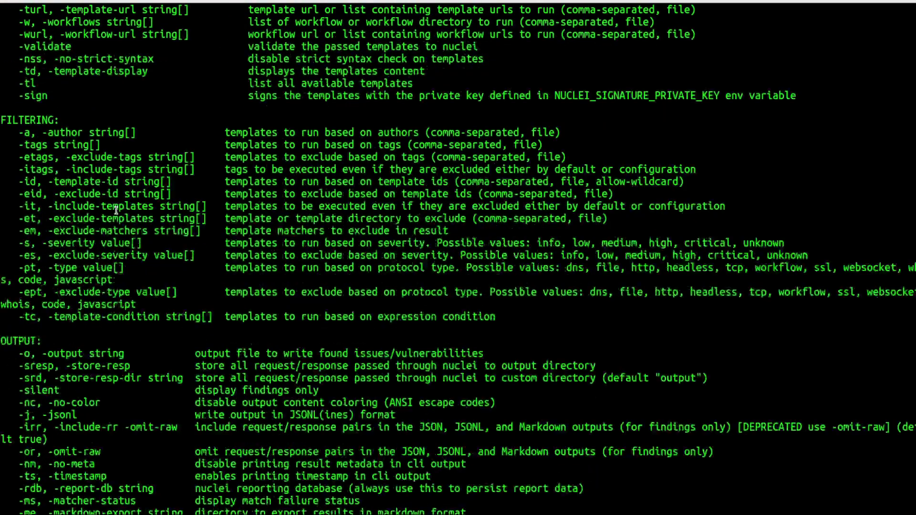
scroll(284, 381, down, 4)
scroll(285, 381, down, 2)
scroll(206, 361, down, 3)
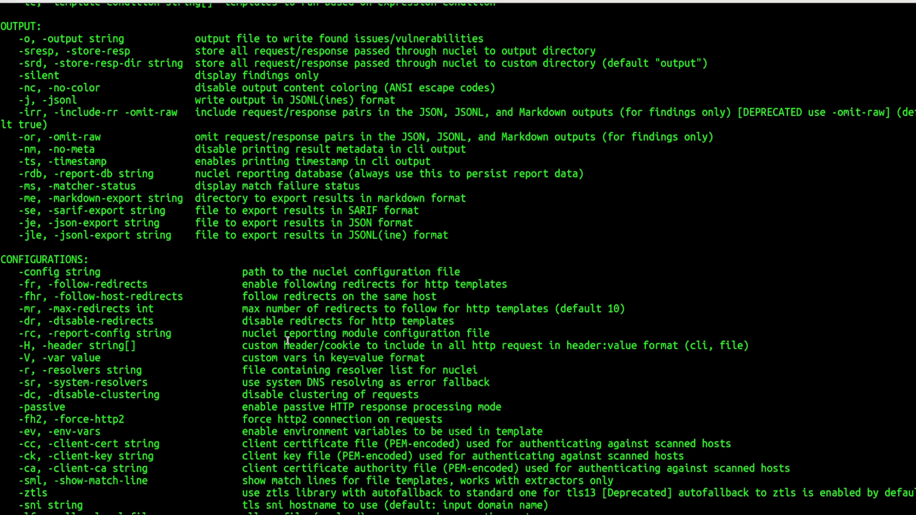
Step: Split a second terminal pane with larger text and draft a -H User-Agent header example
key(ctrl+shift+e)
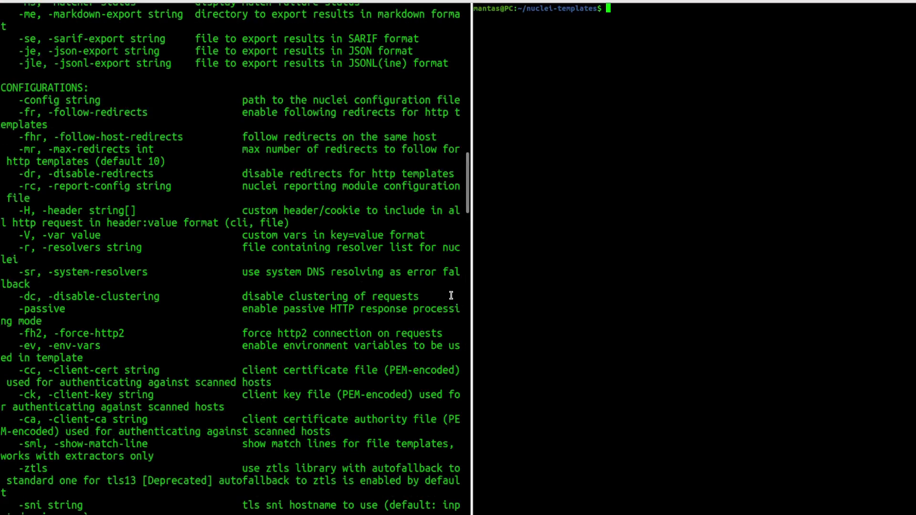
key(ctrl+plus)
key(ctrl+plus)
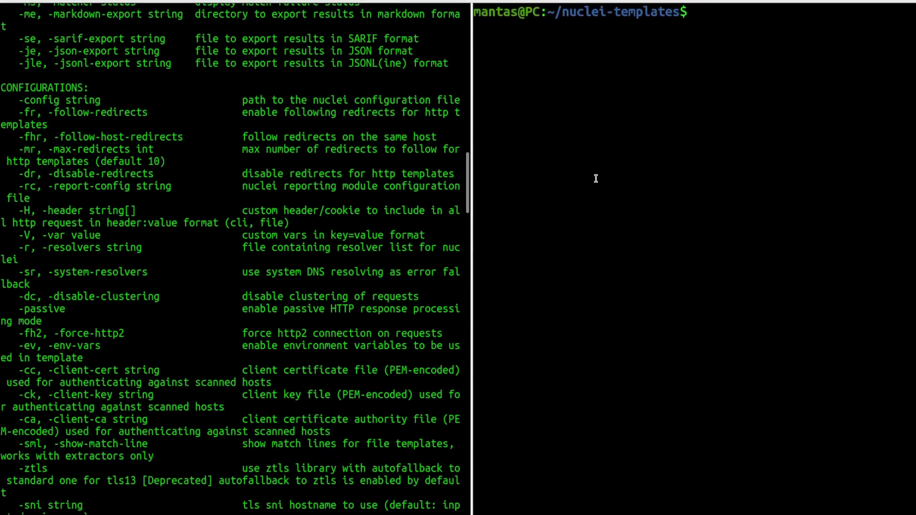
text(-H)
text( "")
key(Left)
text(User-)
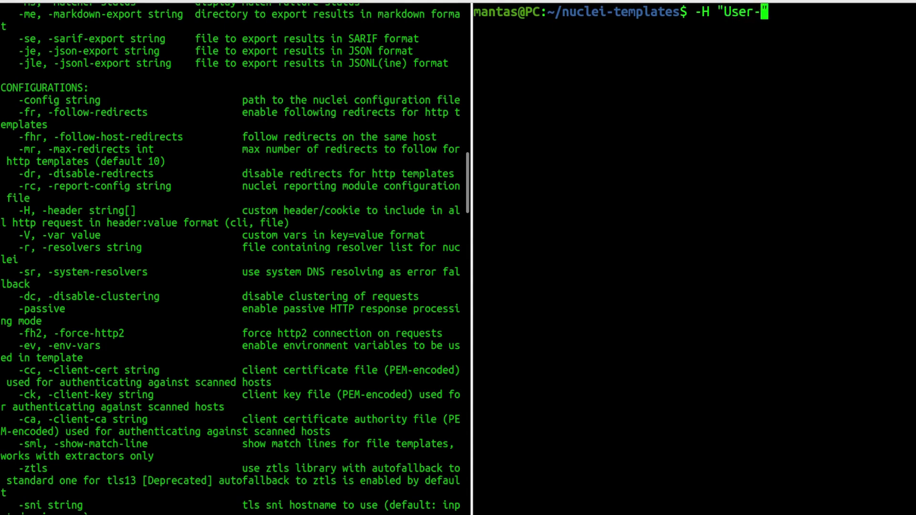
text(Agent: )
text(asdfgdsfg)
key(Right)
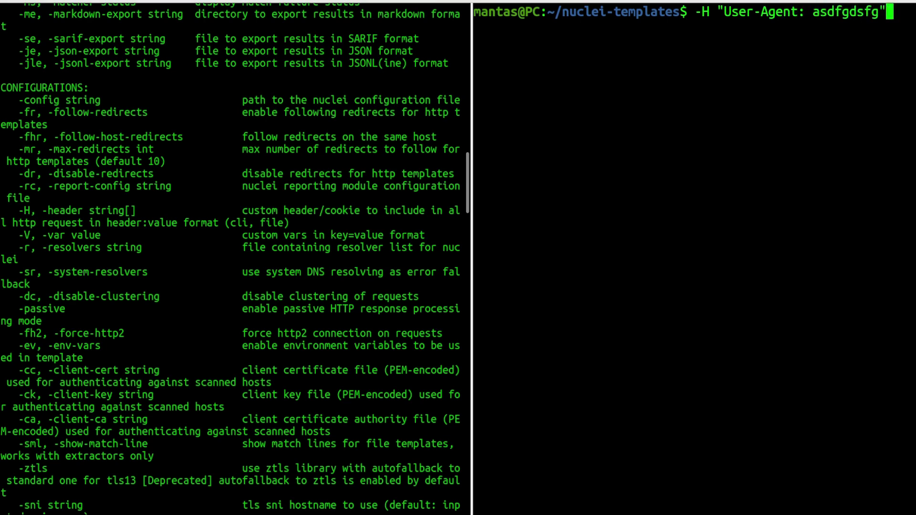
key(BackSpace)
key(BackSpace)
key(BackSpace)
key(BackSpace)
key(BackSpace)
key(BackSpace)
key(BackSpace)
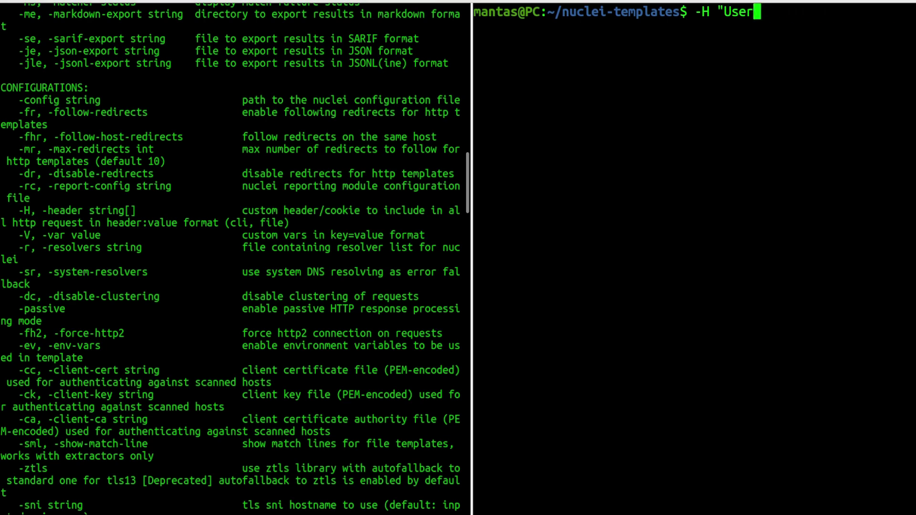
key(BackSpace)
key(BackSpace)
key(BackSpace)
text(Referer)
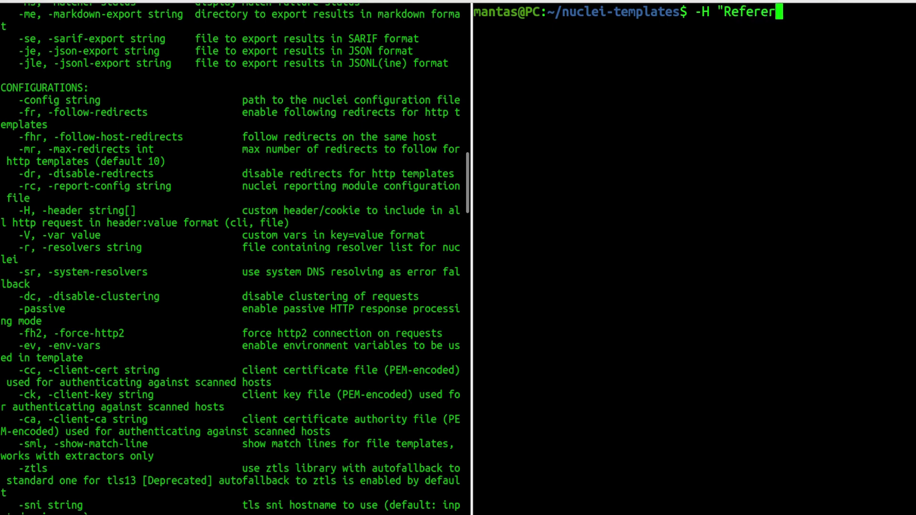
text(: localhost)
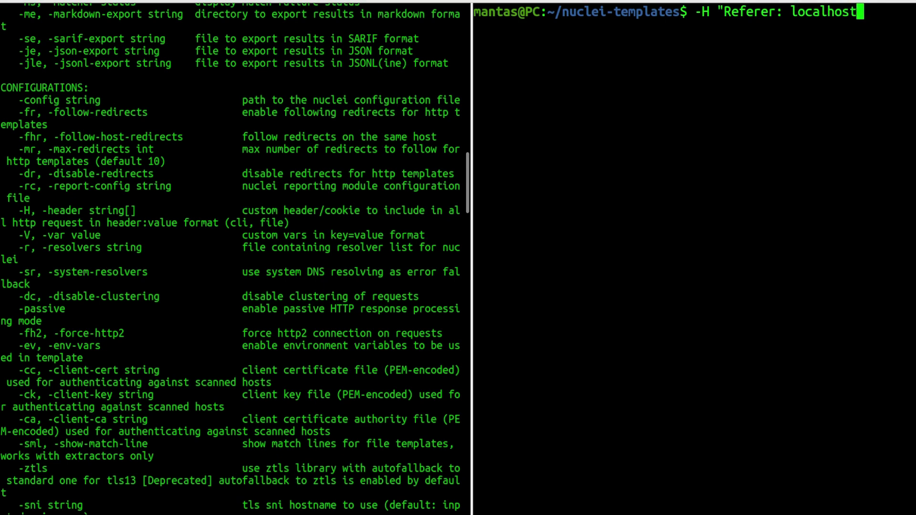
text(")
Step: Rework the -H example into Referer and X-Forwarded-For headers, then discard the line
key(Left)
key(Left)
key(Left)
key(Left)
key(Left)
key(Left)
key(BackSpace)
key(BackSpace)
key(BackSpace)
key(BackSpace)
key(BackSpace)
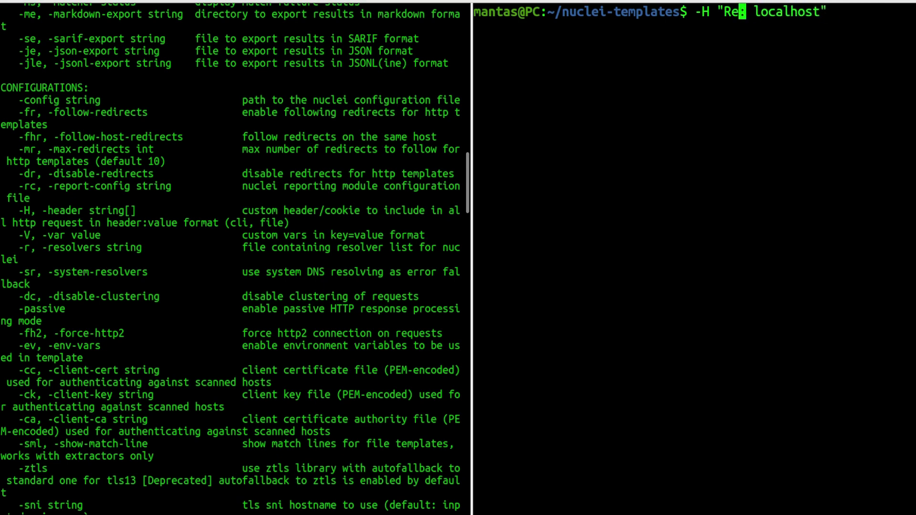
key(BackSpace)
key(BackSpace)
text(X-Fo)
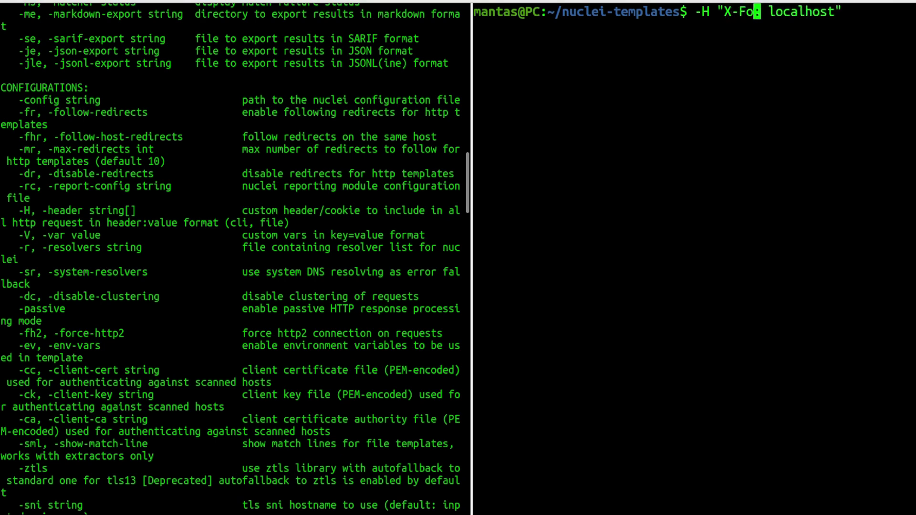
text(rwarded)
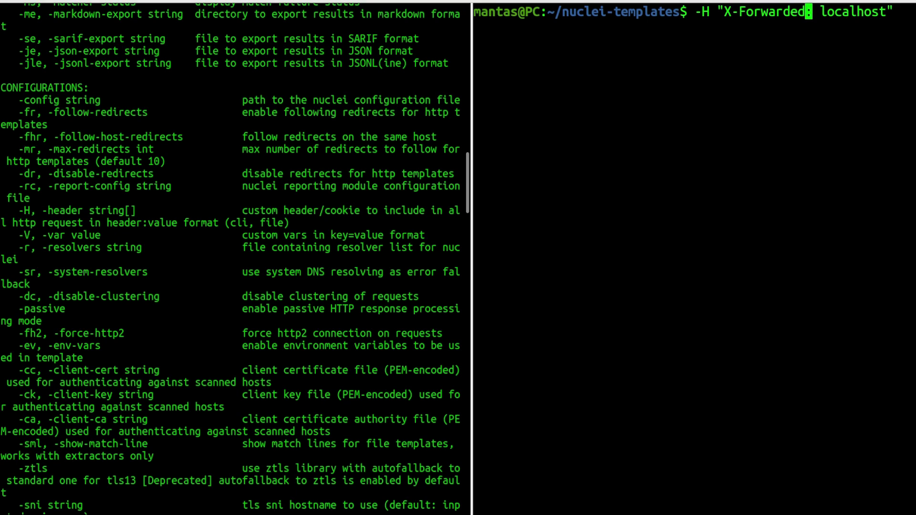
text(-For)
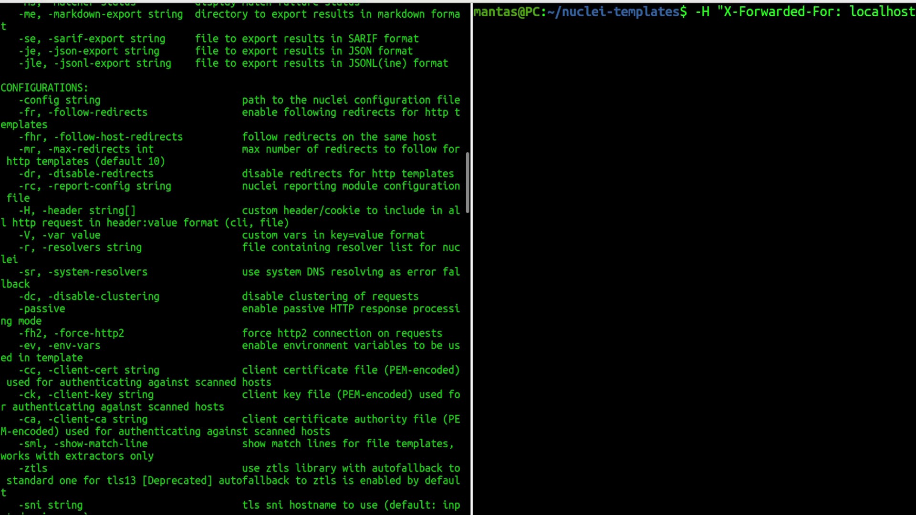
key(ctrl+c)
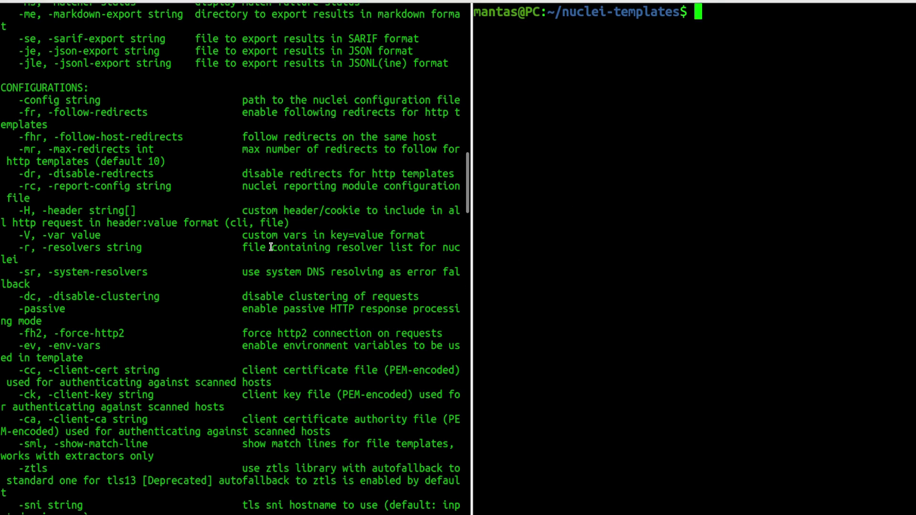
key(ctrl+shift+x)
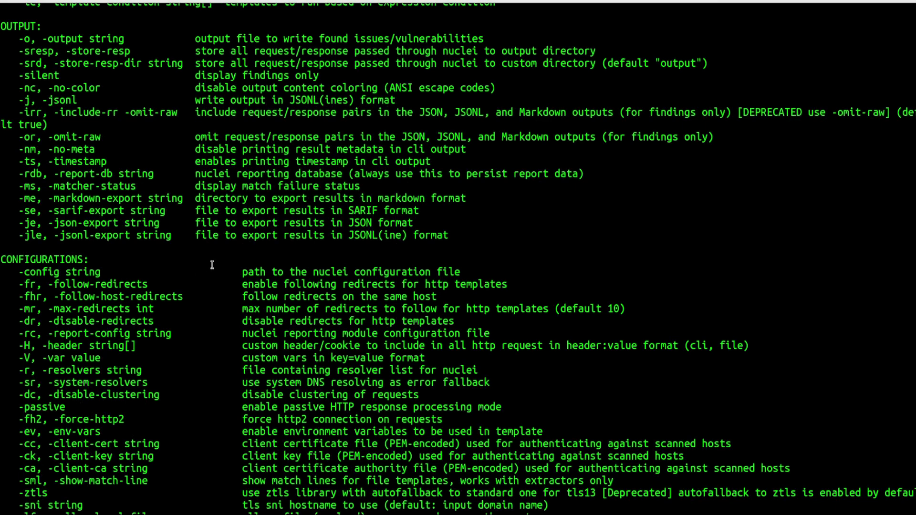
scroll(197, 355, down, 8)
scroll(197, 354, down, 3)
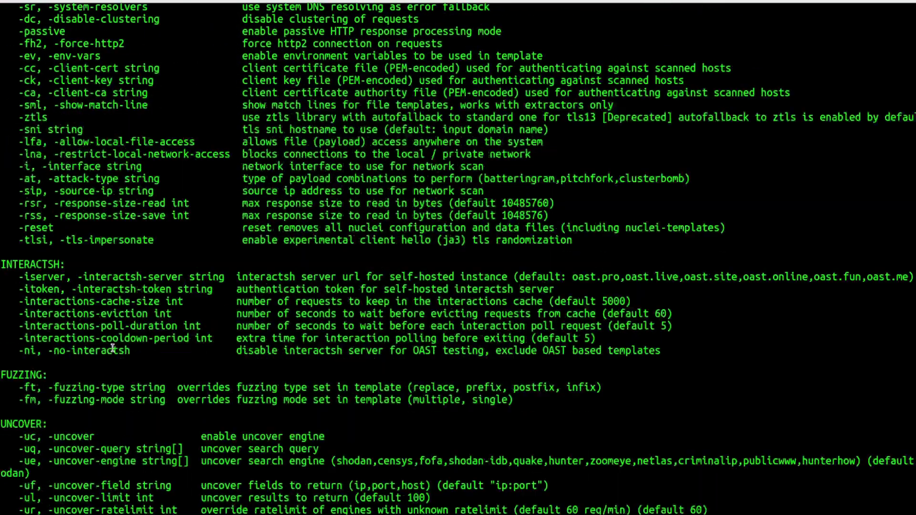
scroll(112, 346, down, 3)
scroll(112, 346, down, 4)
scroll(111, 346, down, 3)
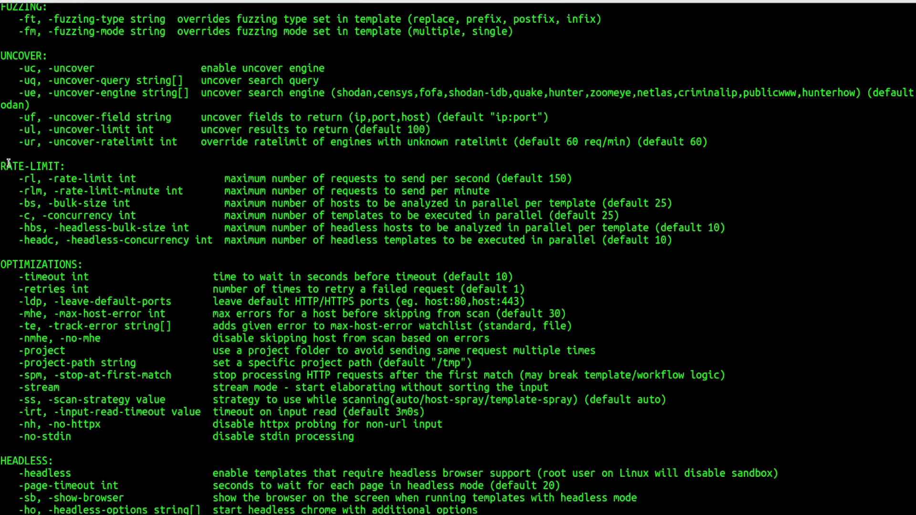
drag(2, 166, 61, 165)
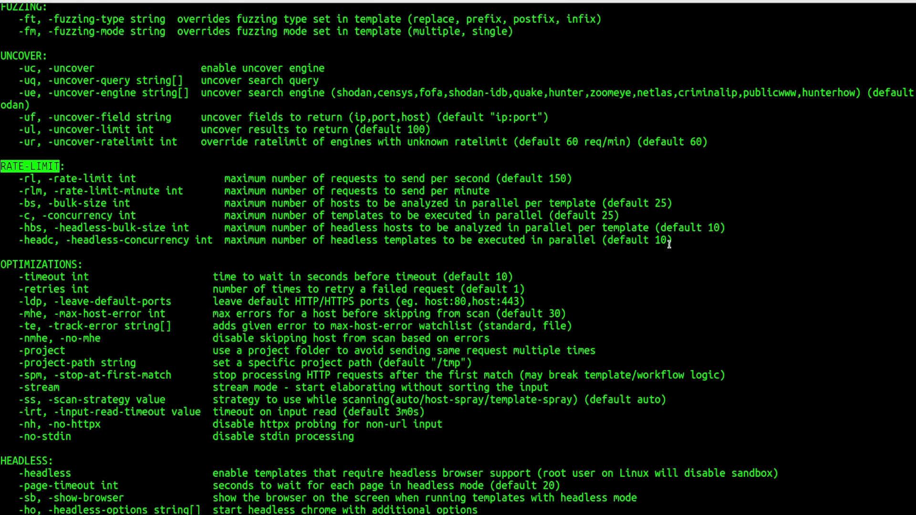
mouse_move(674, 244)
mouse_down()
mouse_move(497, 242)
mouse_move(341, 203)
mouse_up()
click(526, 180)
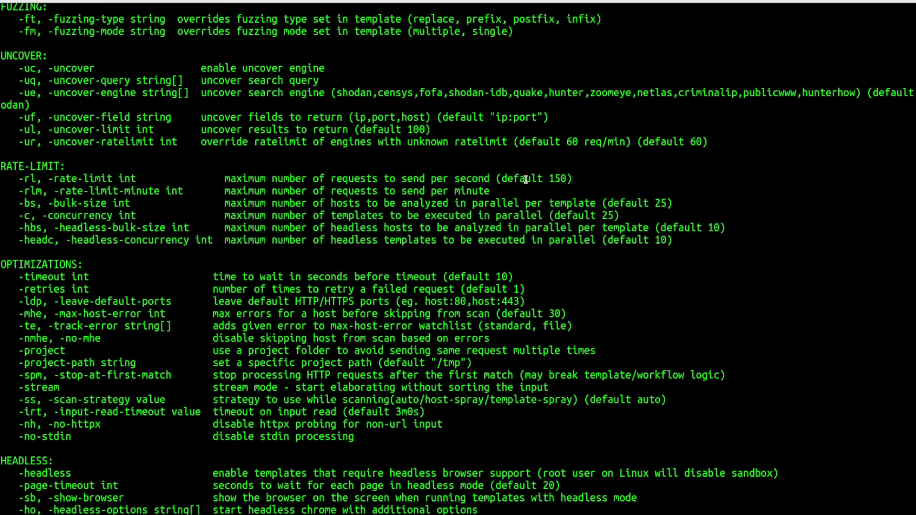
mouse_move(495, 178)
mouse_down()
mouse_move(572, 178)
mouse_move(673, 203)
mouse_up()
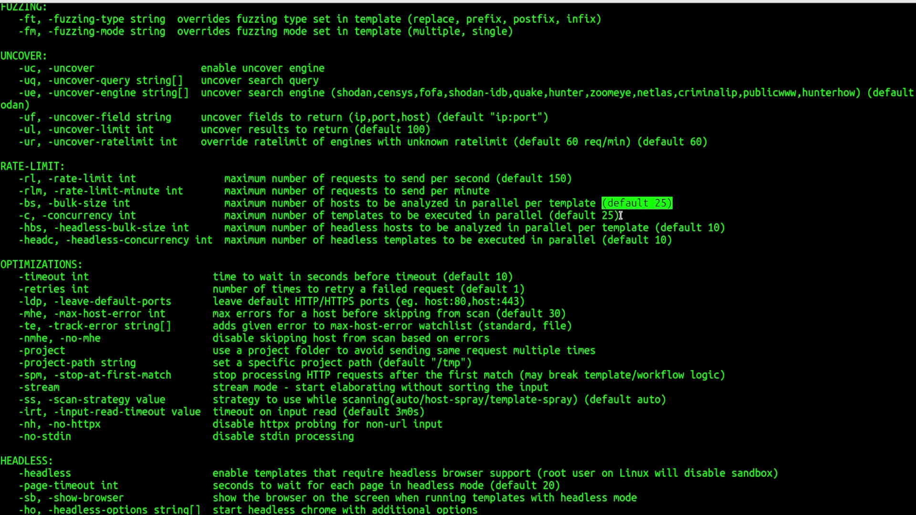
drag(619, 215, 548, 214)
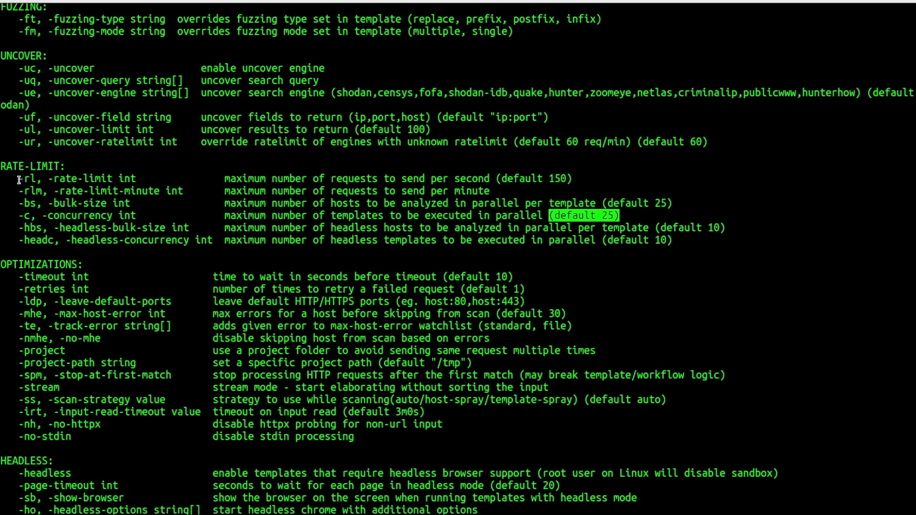
drag(16, 178, 689, 236)
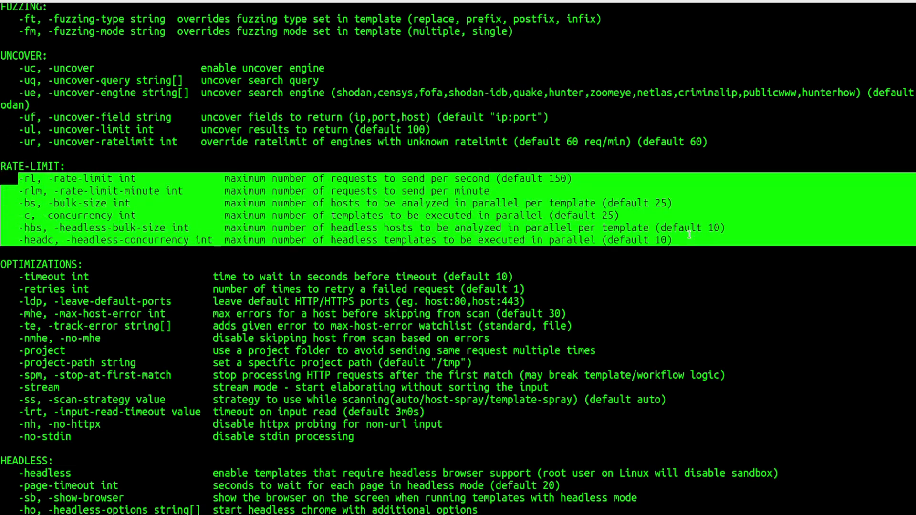
click(537, 289)
scroll(163, 348, down, 3)
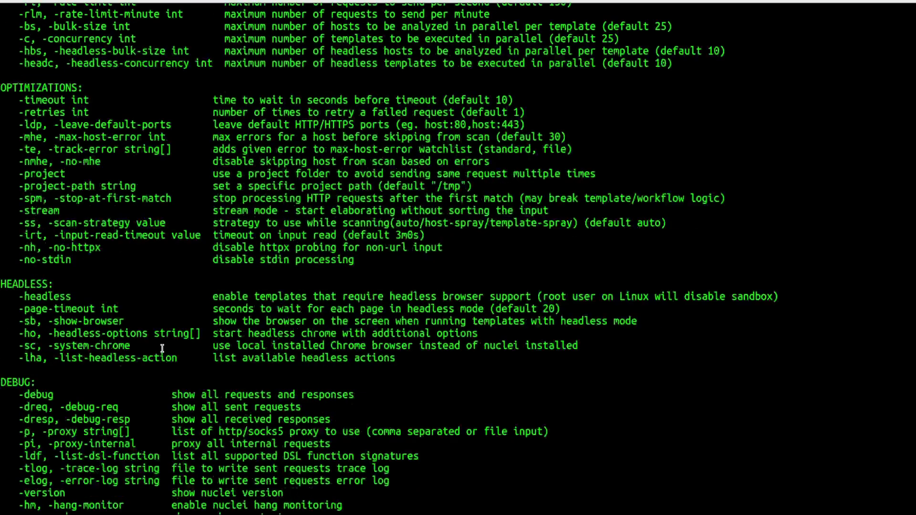
scroll(164, 348, down, 5)
scroll(188, 329, up, 2)
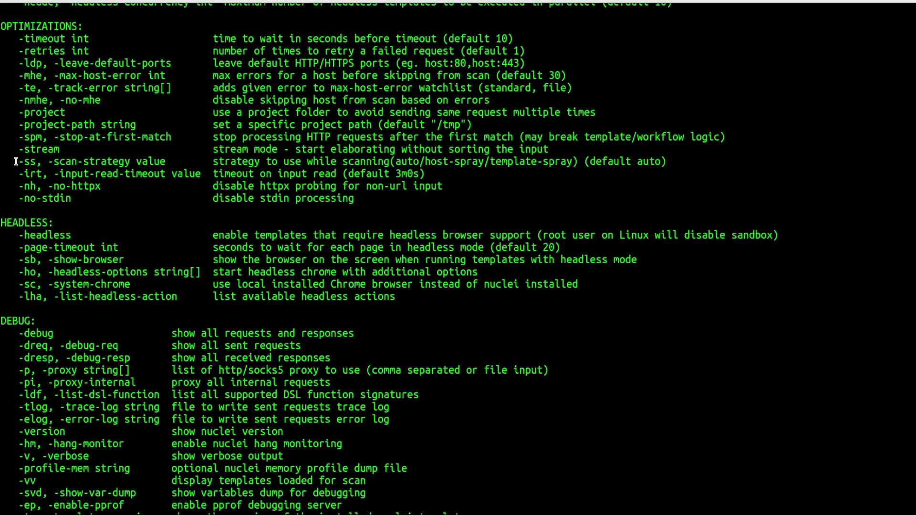
drag(19, 162, 164, 162)
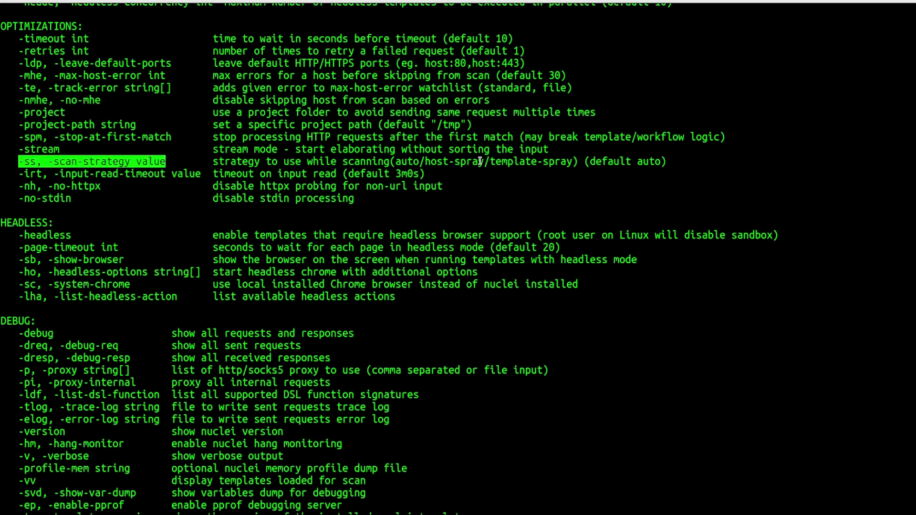
drag(484, 162, 425, 164)
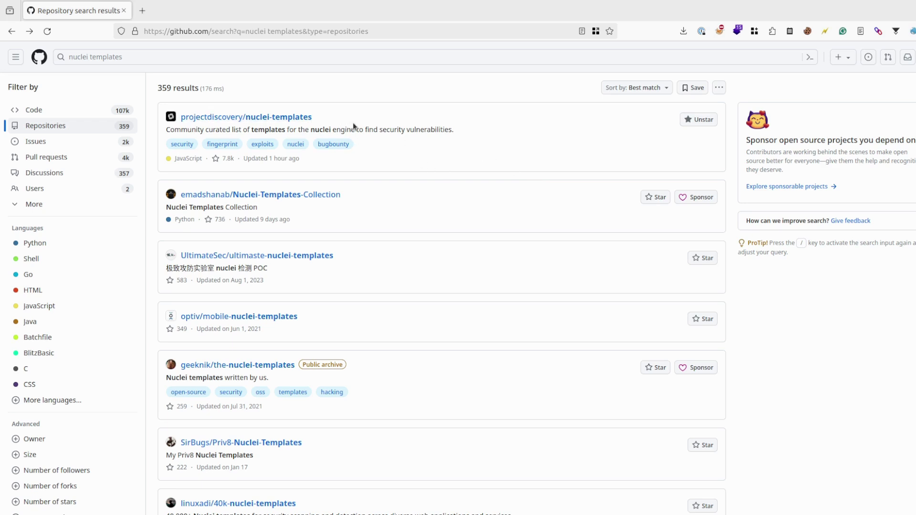
Step: Point out the top result and its 40,000+ template count, then open linuxadi/40k-nuclei-templates
drag(315, 117, 181, 116)
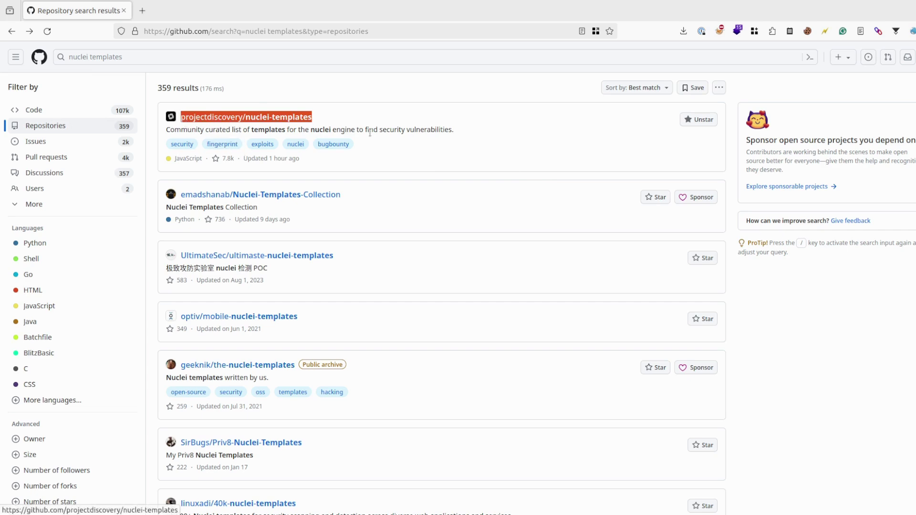
click(345, 124)
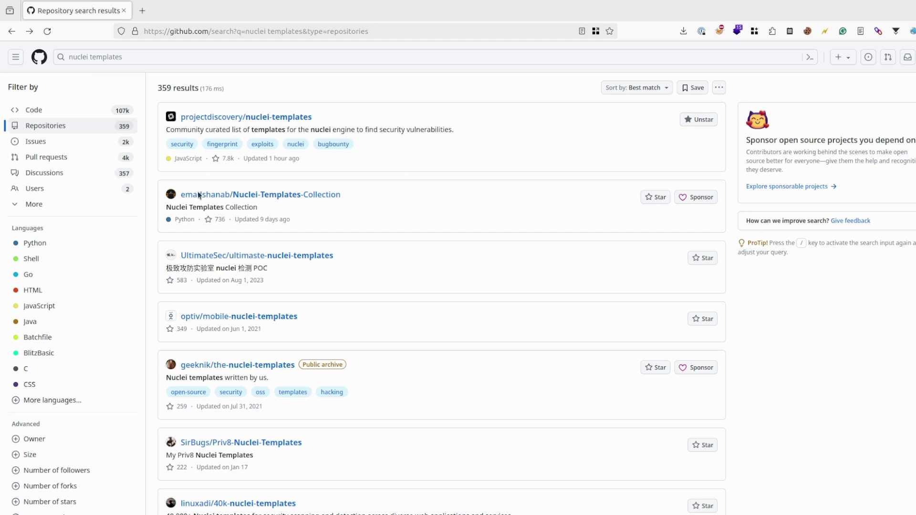
scroll(296, 307, down, 1)
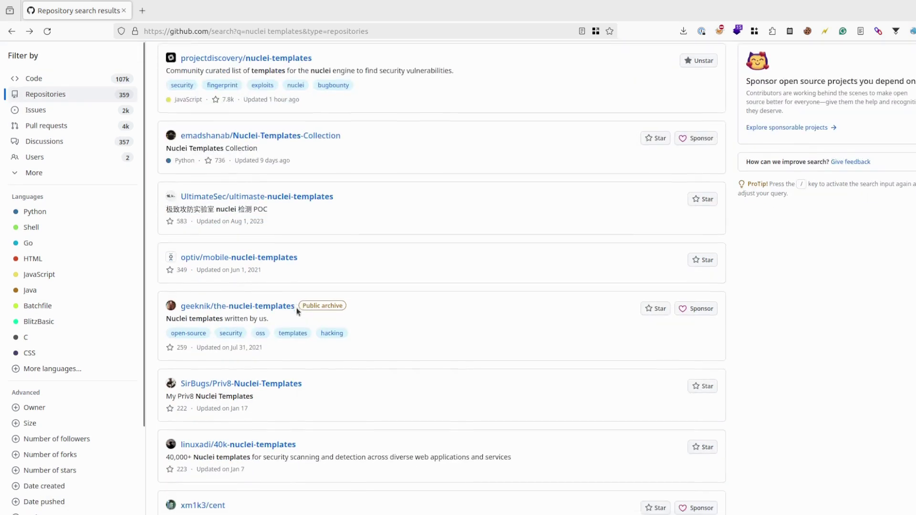
scroll(367, 305, down, 2)
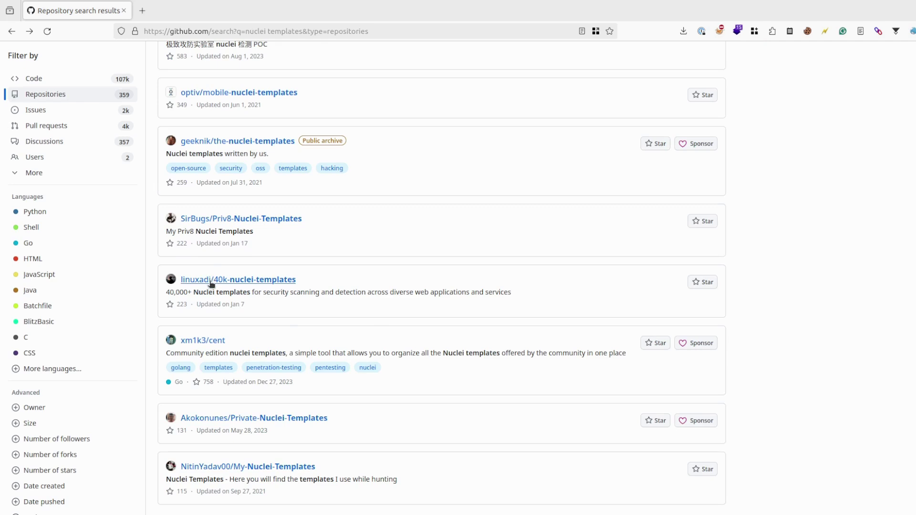
drag(166, 294, 211, 297)
click(240, 277)
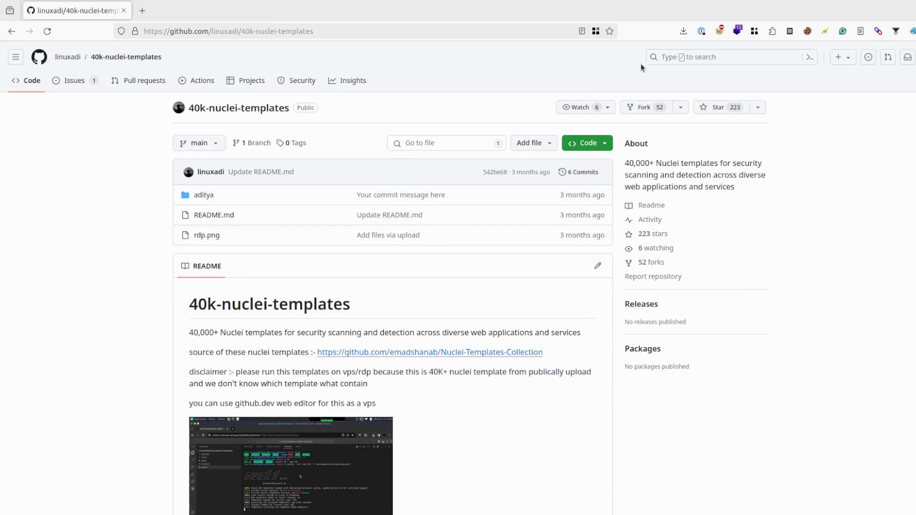
Step: Search for 'dos' scoped to the 40k-nuclei-templates repository
click(681, 57)
text(repo:linuxadi/40k-nuclei-templates)
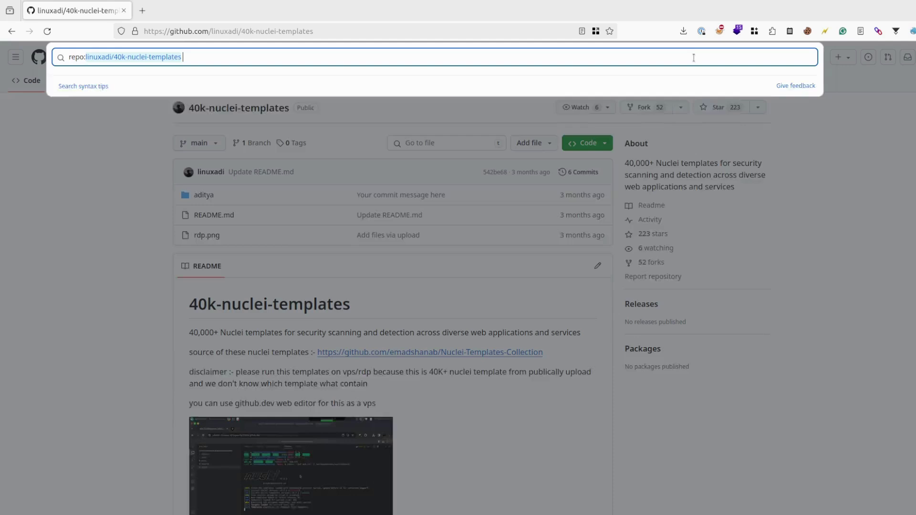
text(dos)
key(Return)
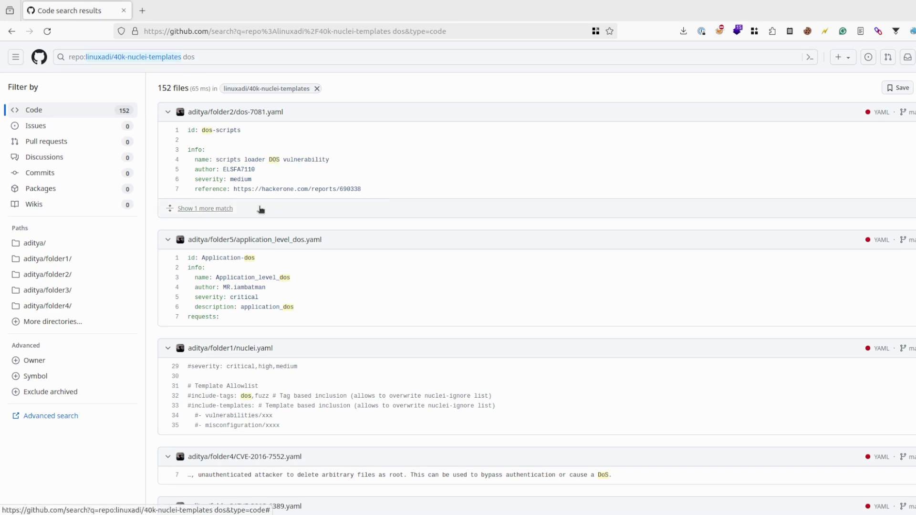
scroll(275, 326, down, 1)
scroll(374, 329, down, 3)
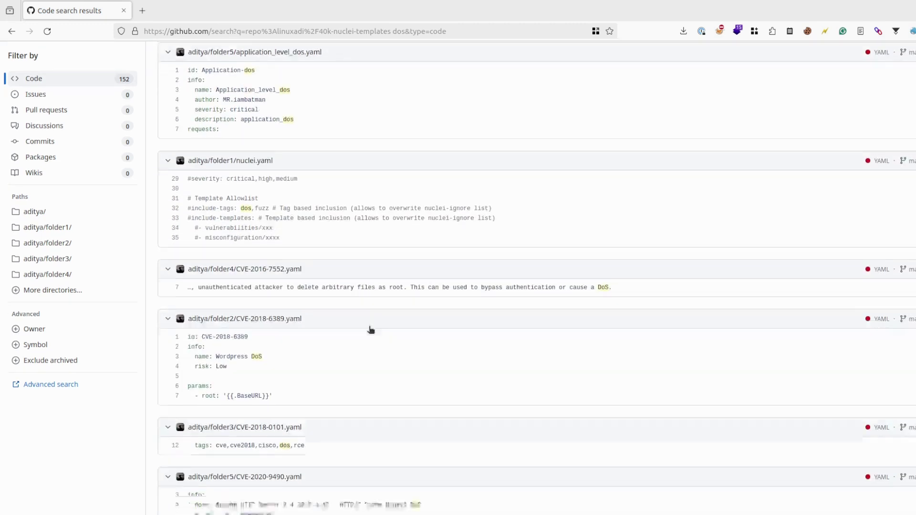
scroll(370, 329, down, 2)
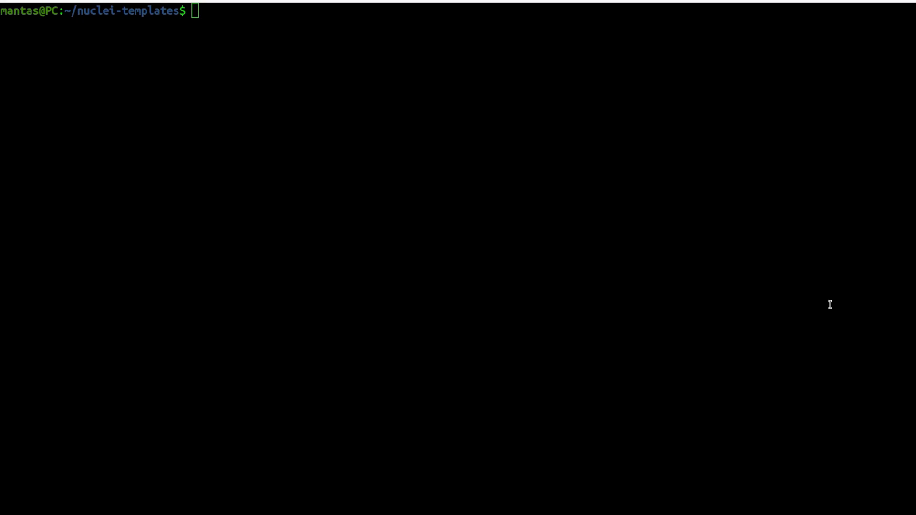
Step: Focus the terminal, point out the nuclei-templates path, and list the repository's top-level folders
click(652, 240)
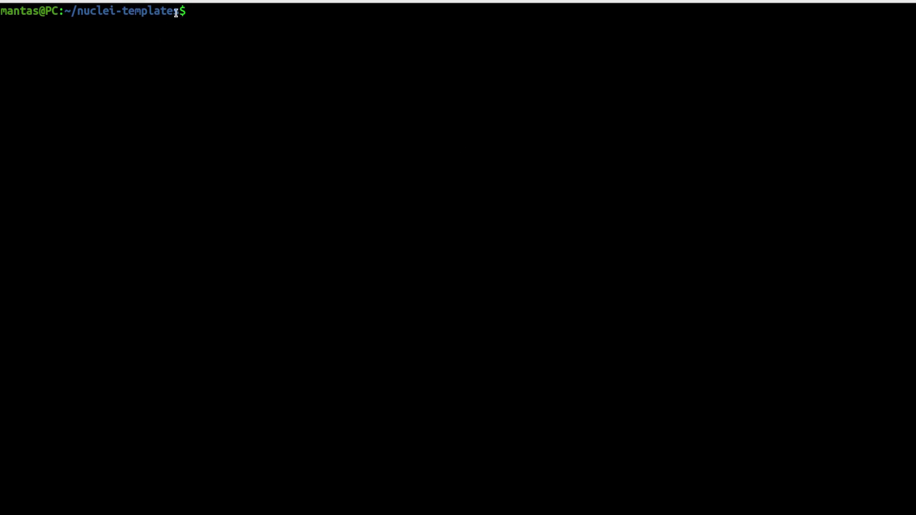
drag(177, 12, 72, 14)
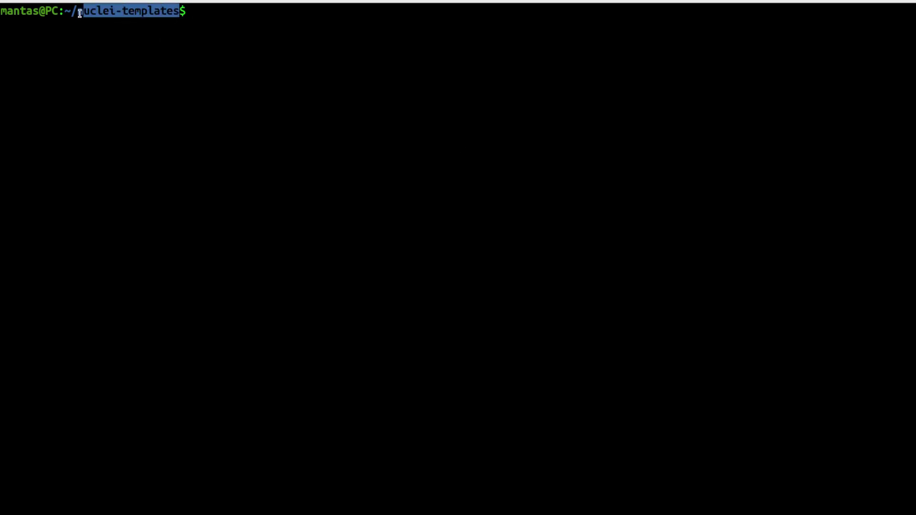
click(272, 59)
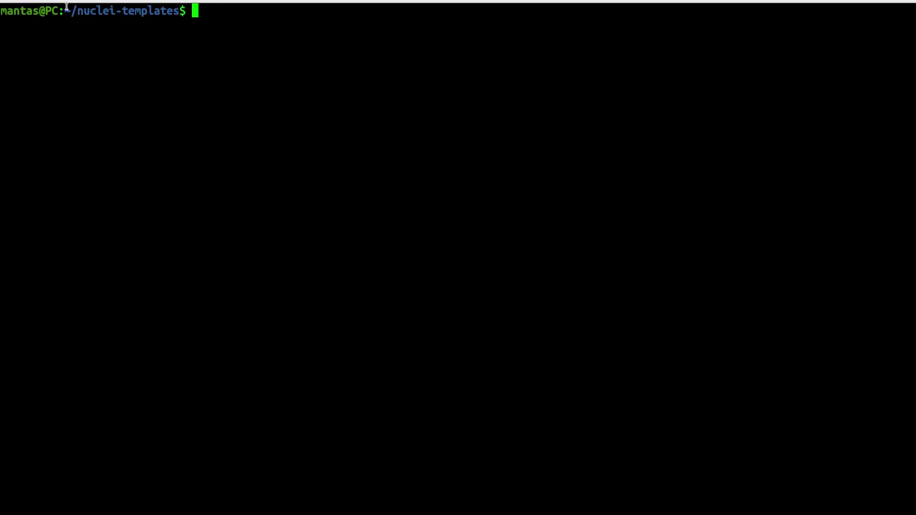
drag(63, 11, 161, 12)
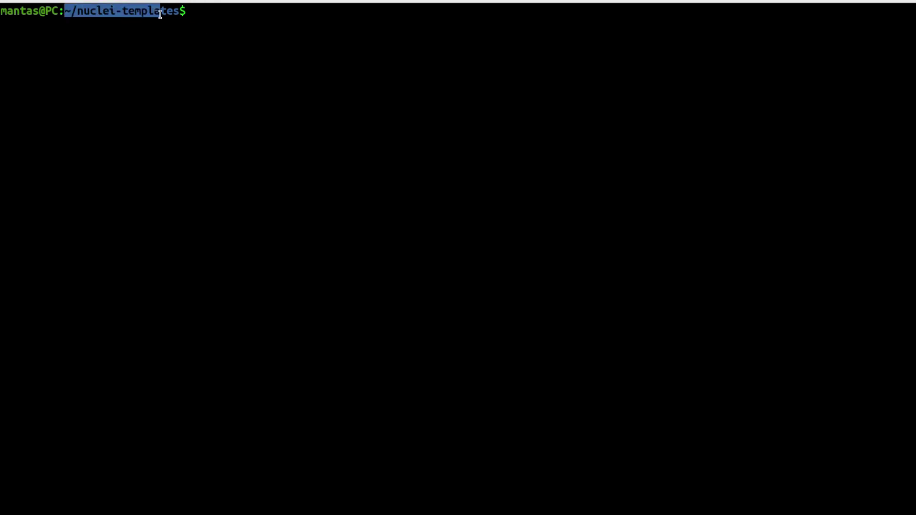
click(287, 62)
text(ls -)
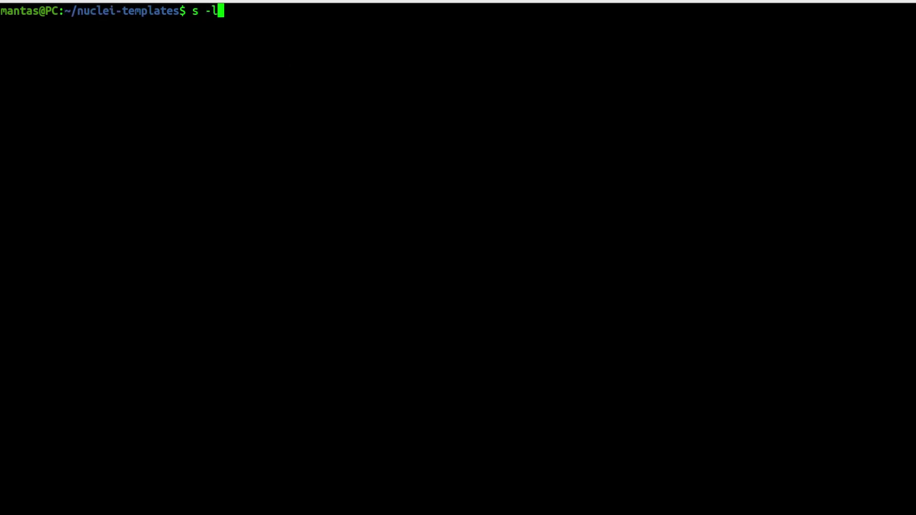
key(BackSpace)
key(BackSpace)
key(BackSpace)
text(s -la)
key(Return)
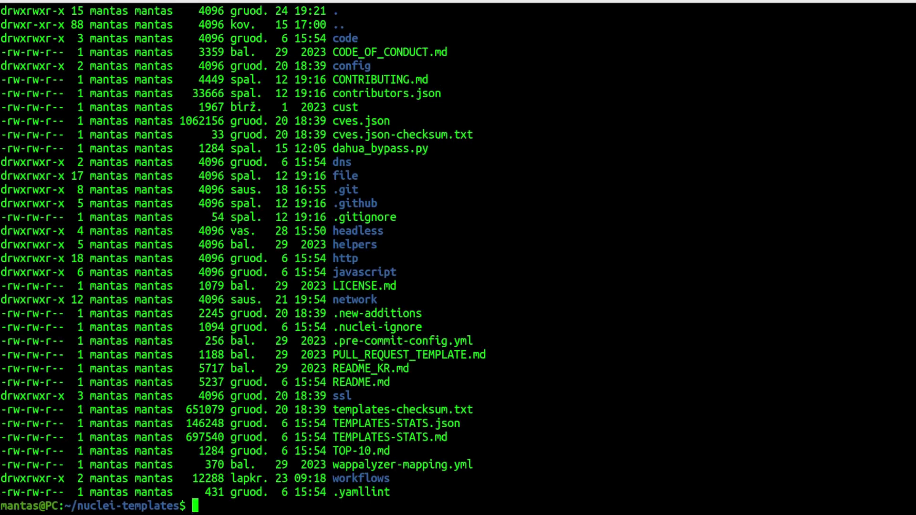
text(clear)
key(Return)
text(ls)
key(Return)
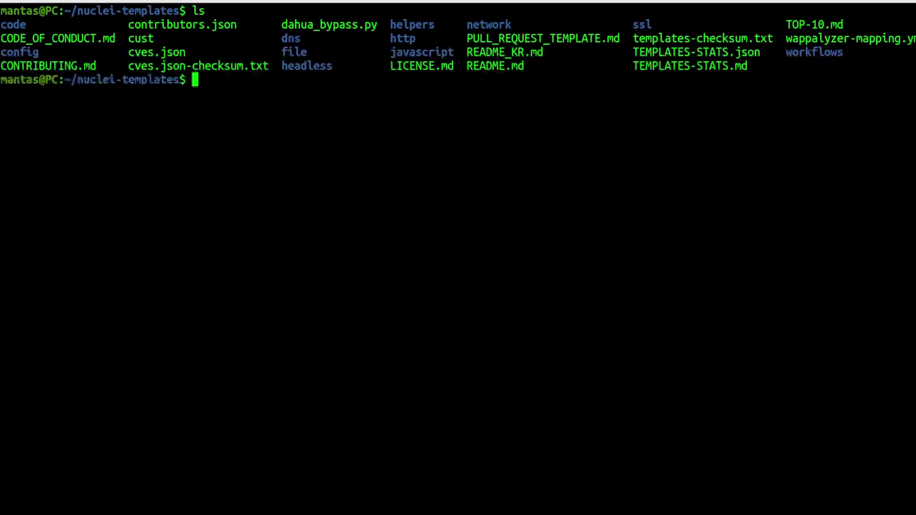
Step: Descend through http and cves into 2023 and list the CVE-2023 template files
double_click(403, 34)
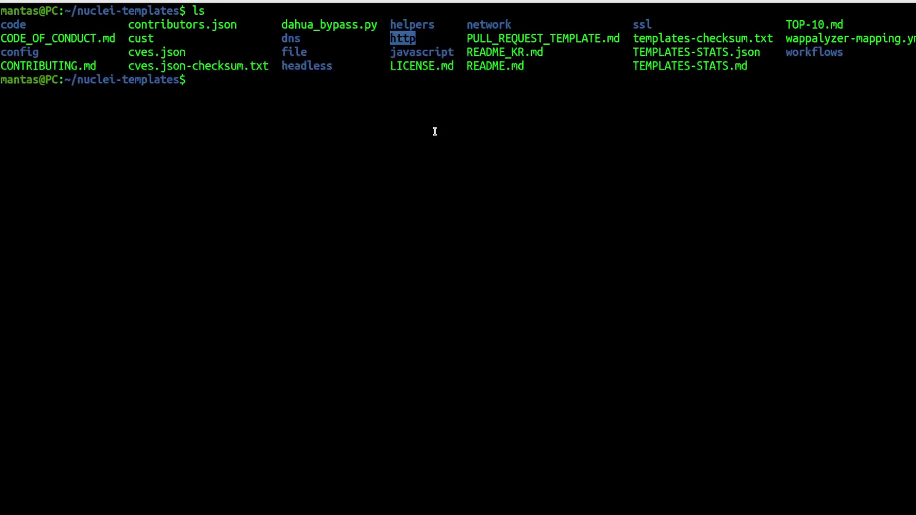
click(434, 131)
text(cd http/)
key(Return)
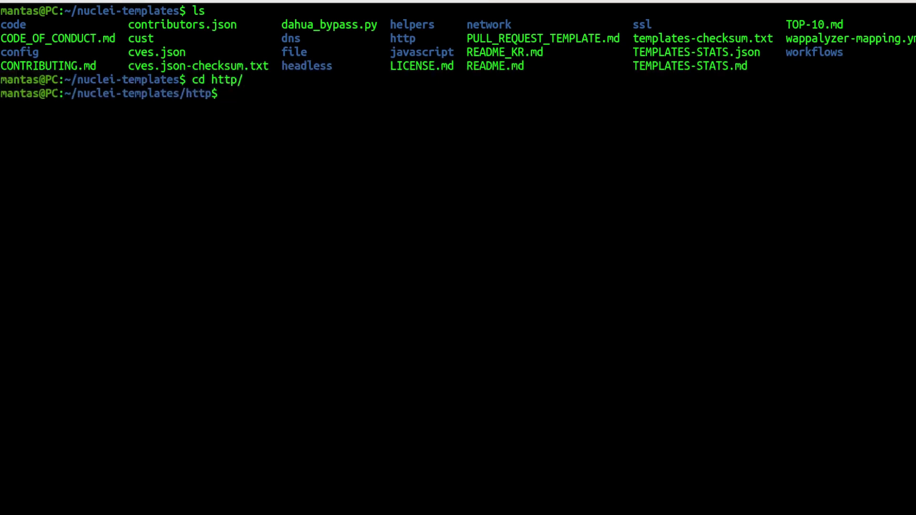
text(ls )
text(-la)
key(Return)
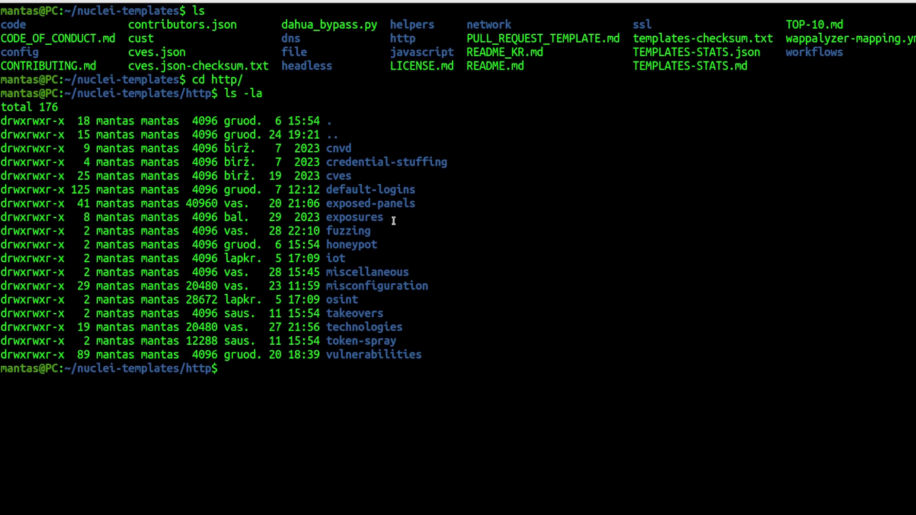
text(cd cves)
text(/)
key(Return)
text(ls)
key(Return)
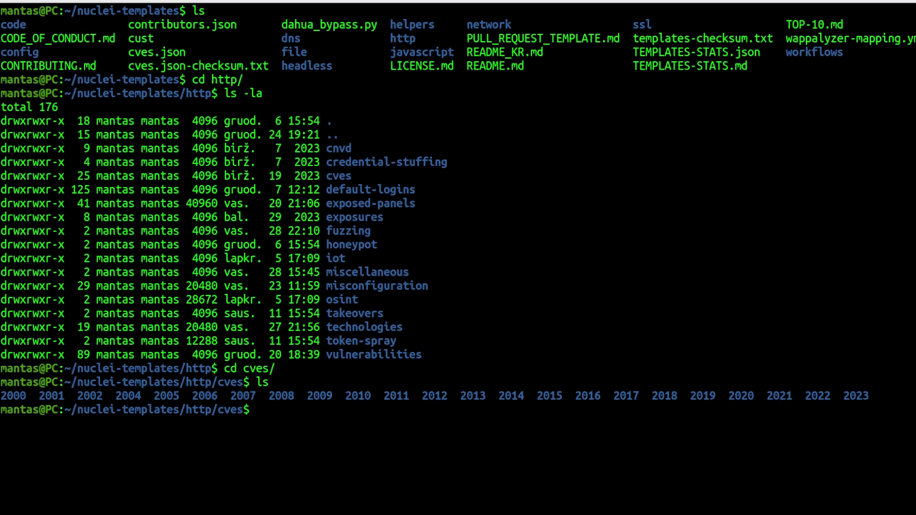
text(cd 2023/)
key(Return)
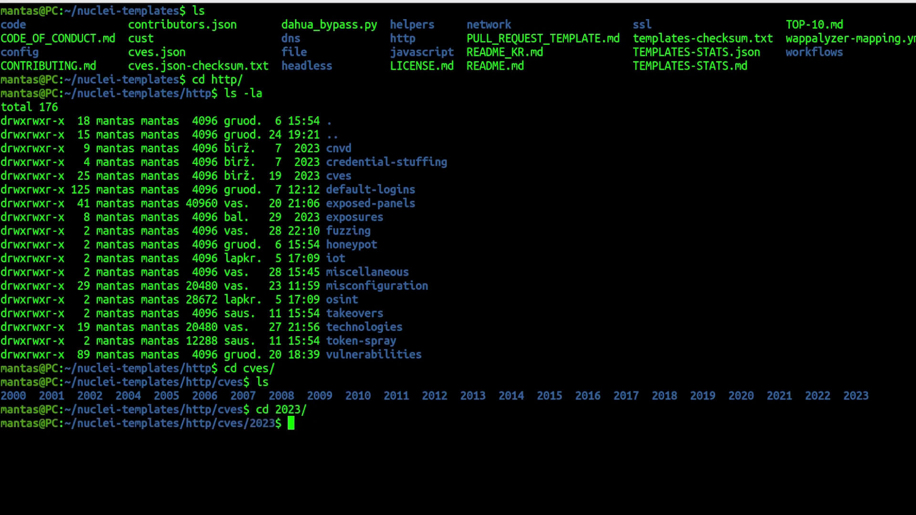
text(ls)
key(Return)
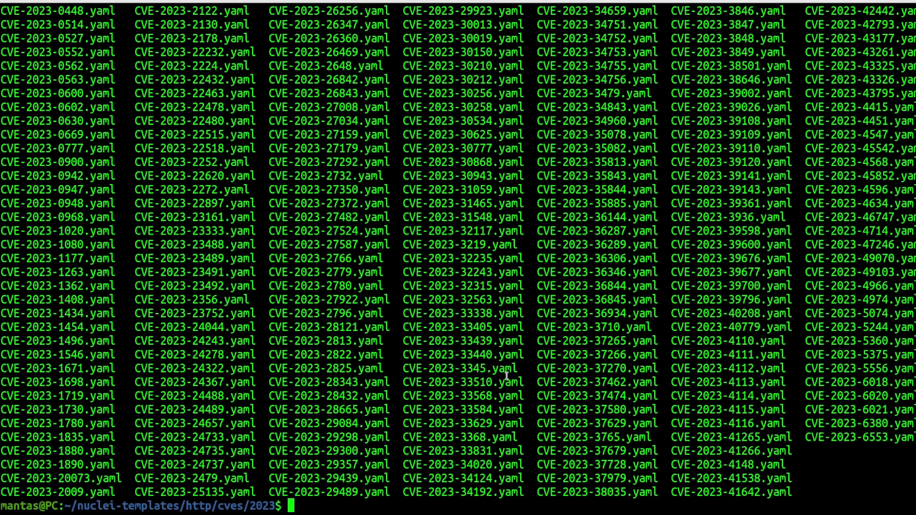
Step: Print CVE-2023-41642.yaml with cat, pasting the selected file name
double_click(735, 493)
key(ctrl+c)
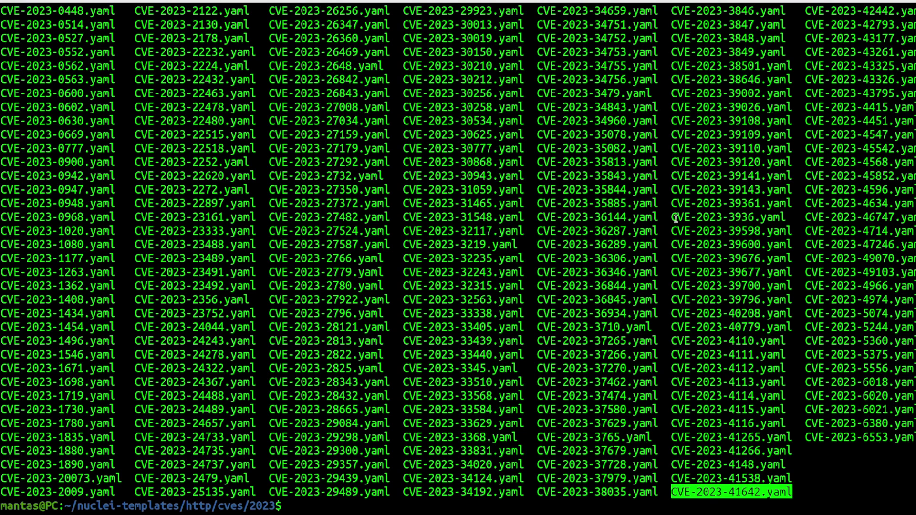
text(ca)
text(t)
key(shift+Insert)
key(Return)
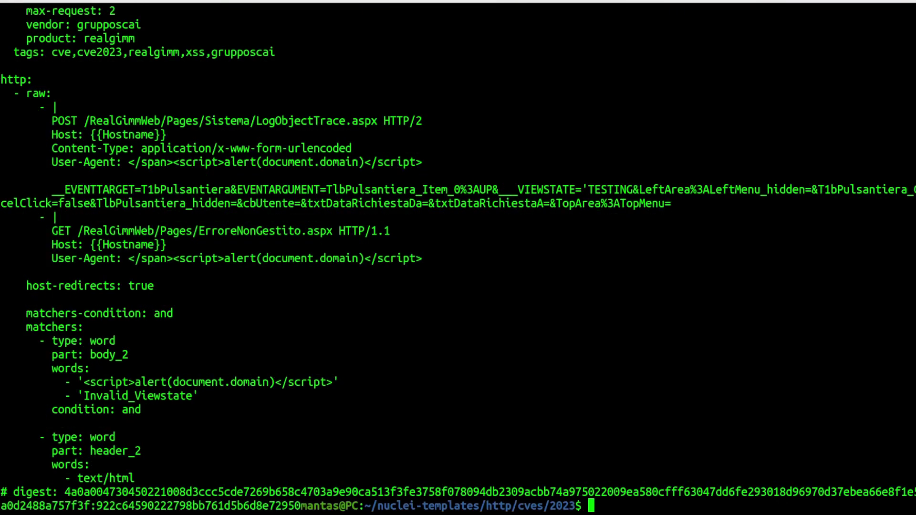
scroll(466, 397, up, 7)
scroll(329, 394, up, 3)
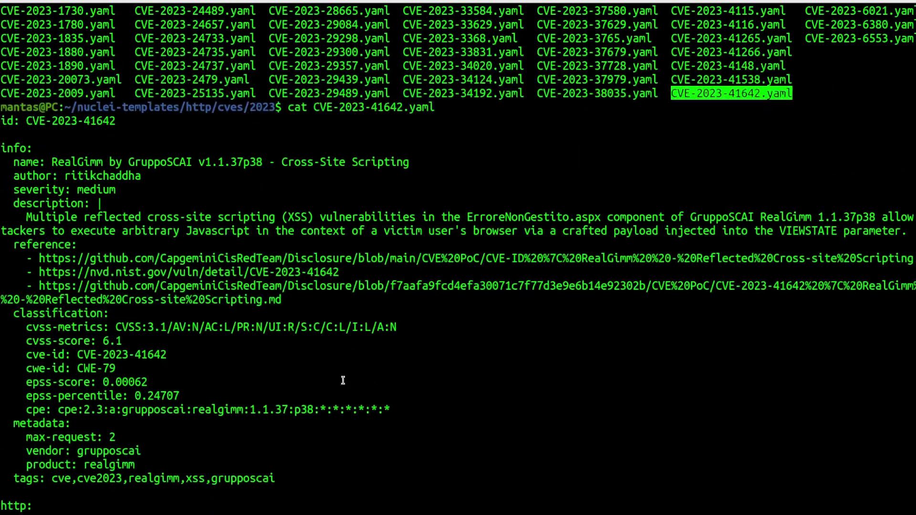
scroll(343, 380, down, 3)
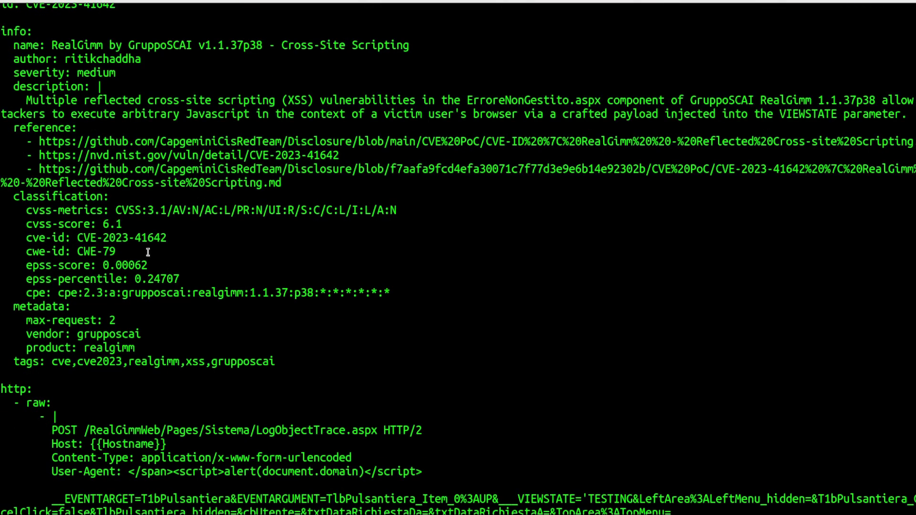
Step: Point out the template's info section and its raw POST and Host request lines
mouse_move(277, 373)
mouse_down()
mouse_move(4, 65)
mouse_move(3, 30)
mouse_up()
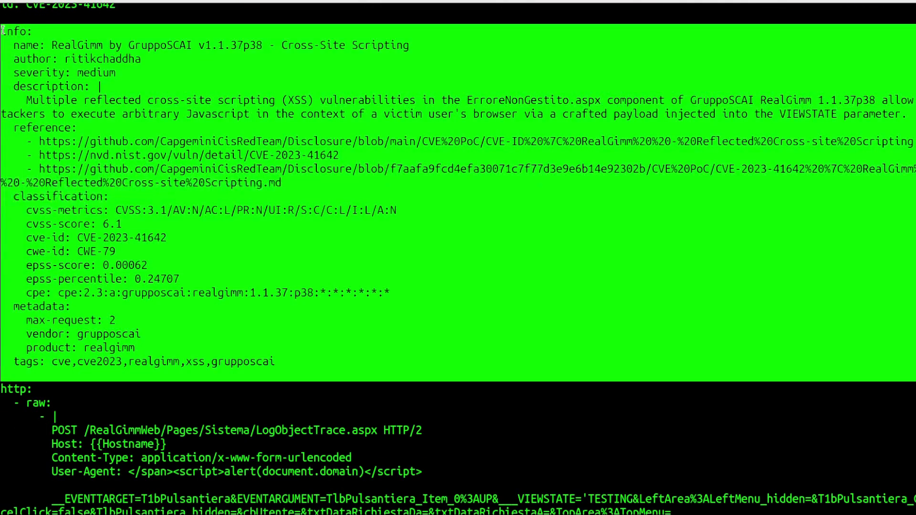
click(20, 383)
scroll(243, 461, down, 4)
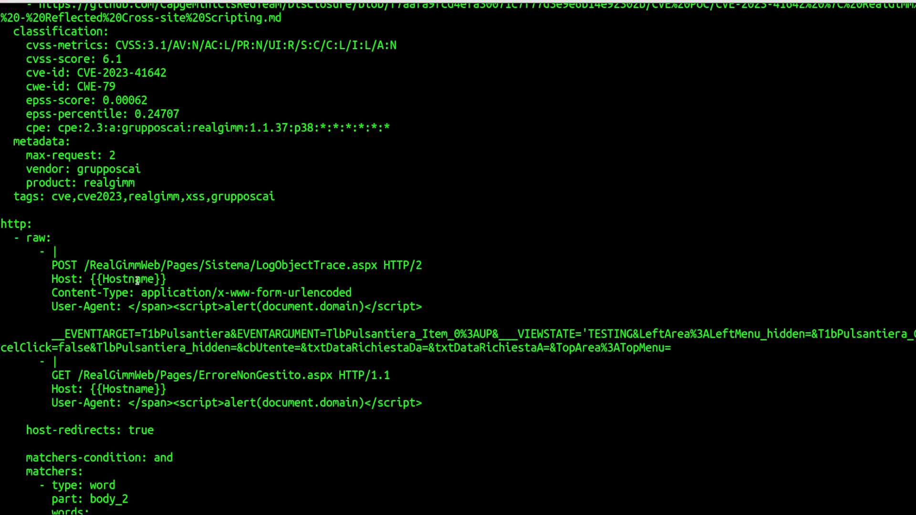
drag(167, 280, 5, 239)
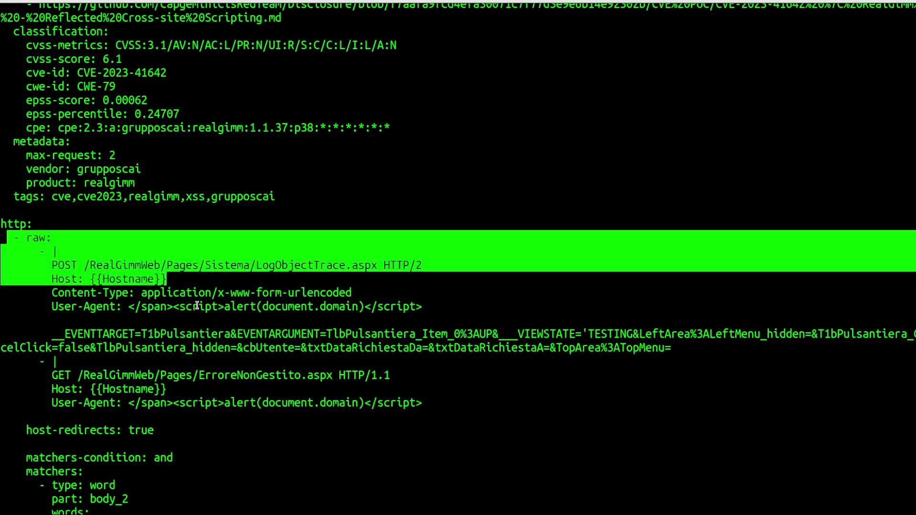
click(179, 283)
drag(168, 279, 52, 265)
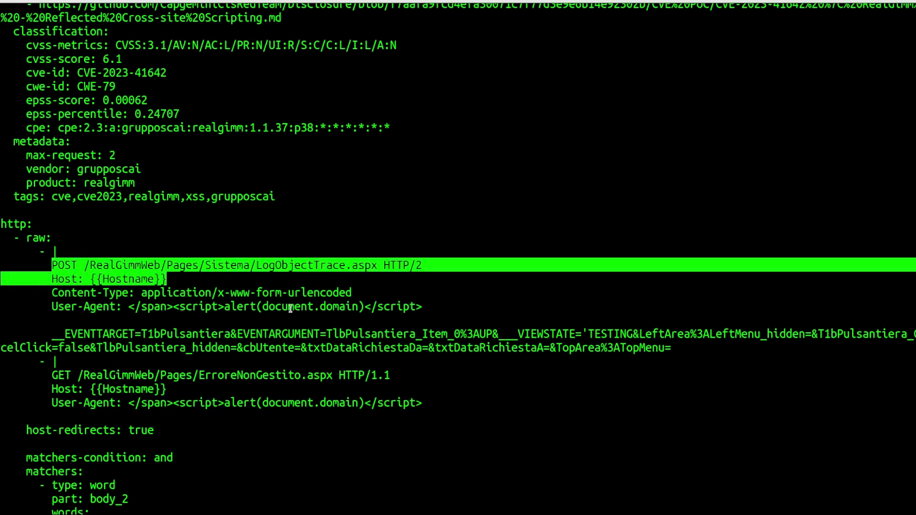
click(92, 272)
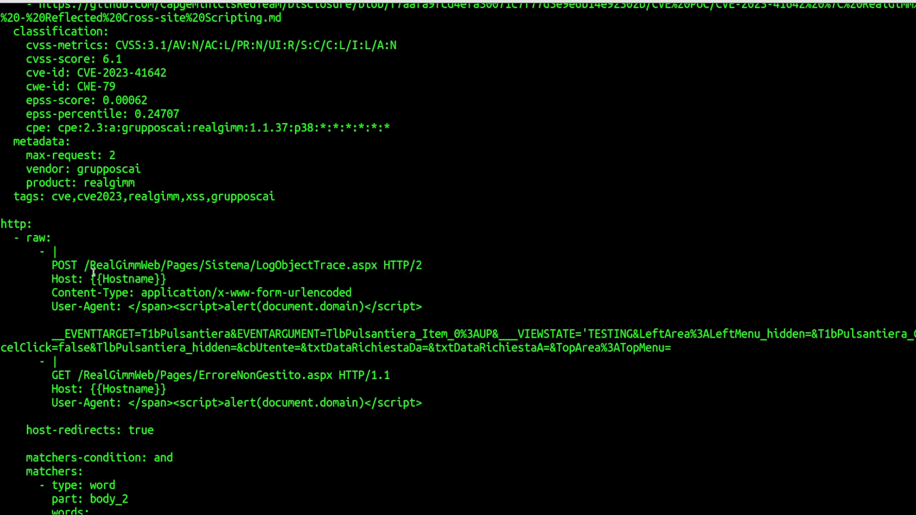
drag(47, 262, 419, 265)
click(397, 314)
scroll(398, 316, down, 4)
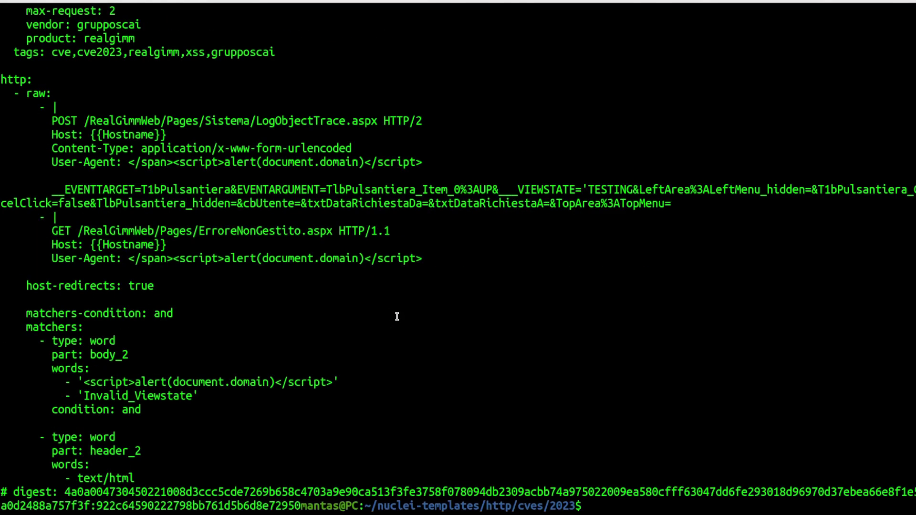
text(ls)
Step: Re-list the 2023 templates and print CVE-2023-2779.yaml
key(Return)
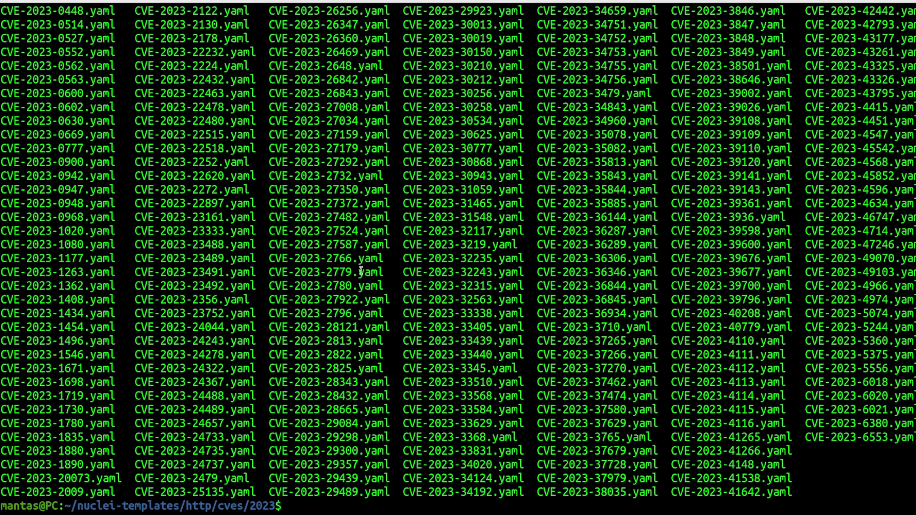
double_click(361, 270)
text(cat)
key(ctrl+shift+v)
key(Return)
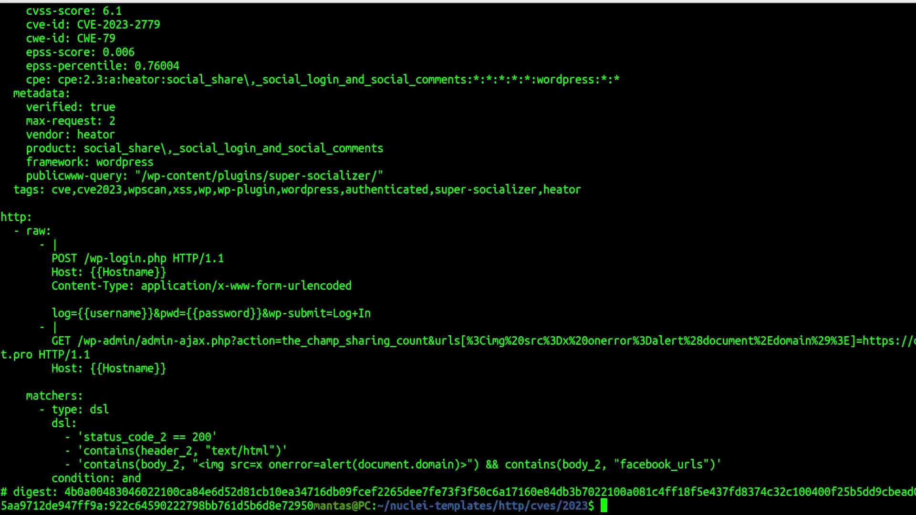
text(ls)
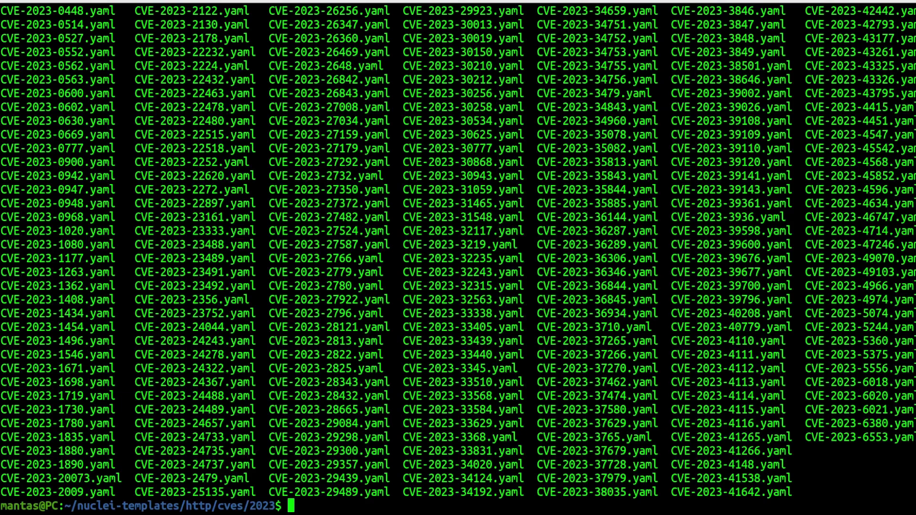
Step: Re-list again and print CVE-2023-32117.yaml, the Integrate Google Drive template
key(Return)
double_click(492, 230)
text(cat)
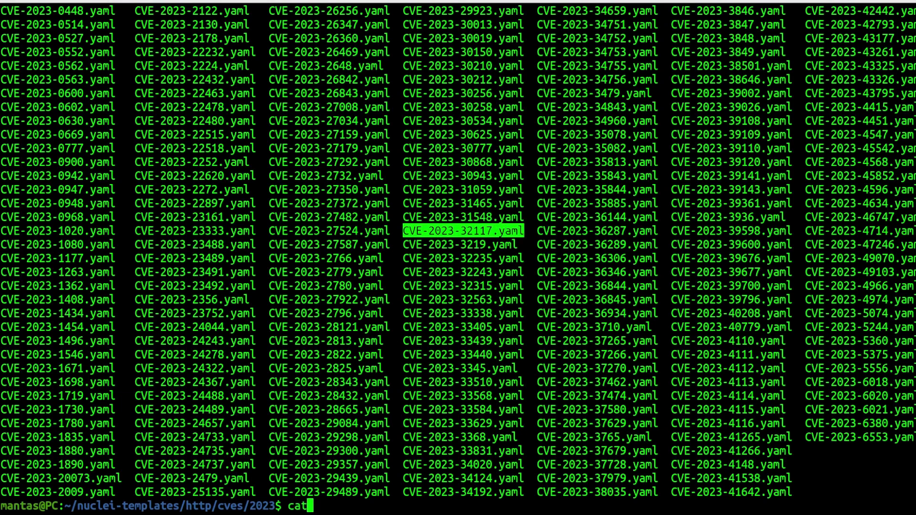
key(ctrl+shift+v)
key(Return)
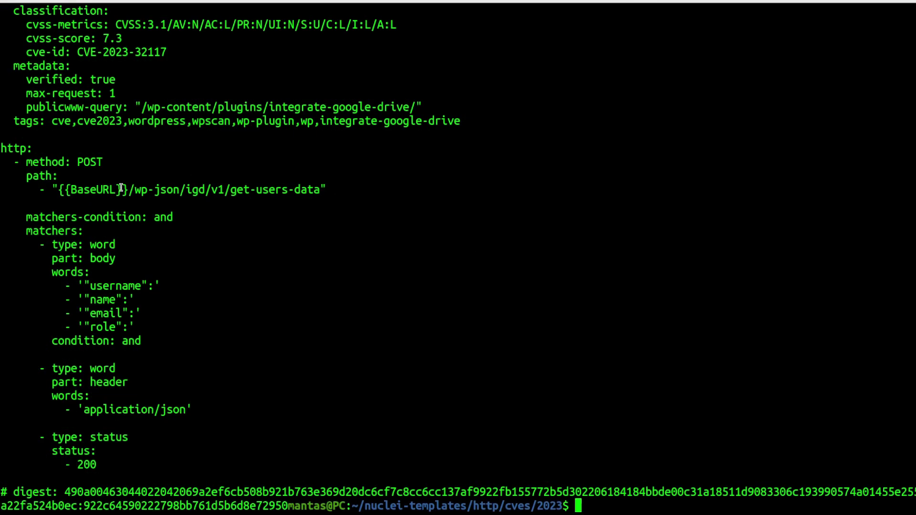
Step: Point out the /wp-json/igd/v1/get-users-data endpoint path and the wordpress tag
drag(128, 188, 59, 189)
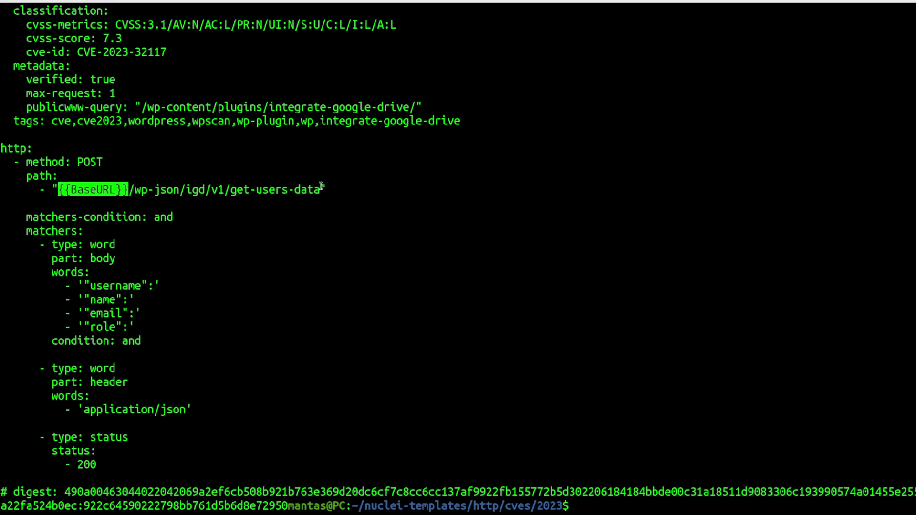
drag(322, 190, 129, 188)
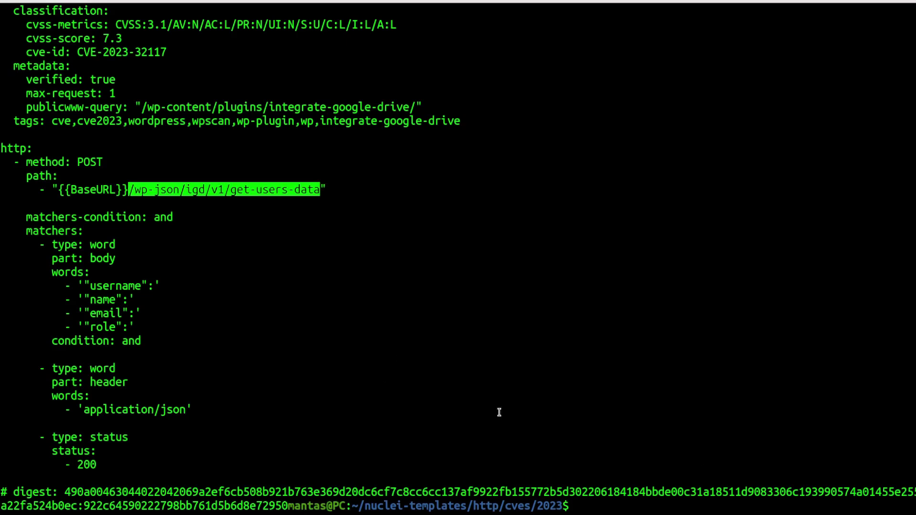
drag(127, 189, 320, 188)
scroll(122, 154, up, 4)
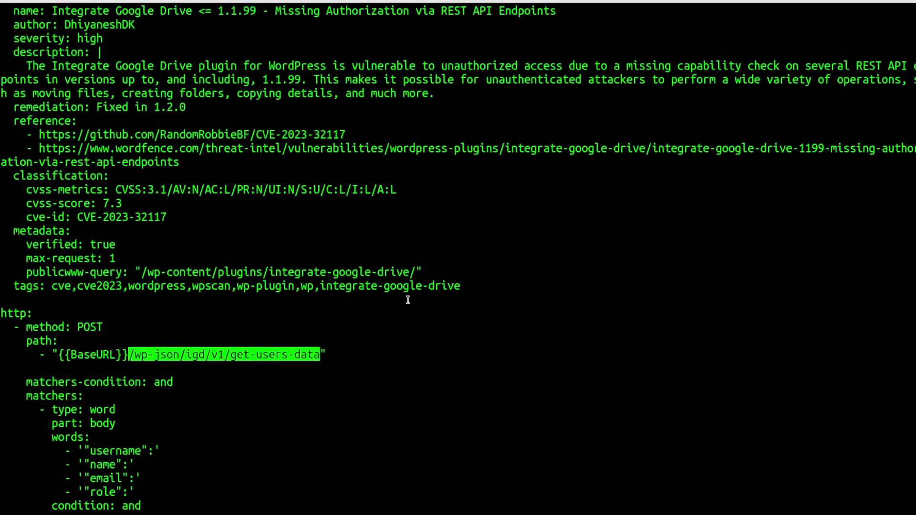
drag(13, 285, 46, 286)
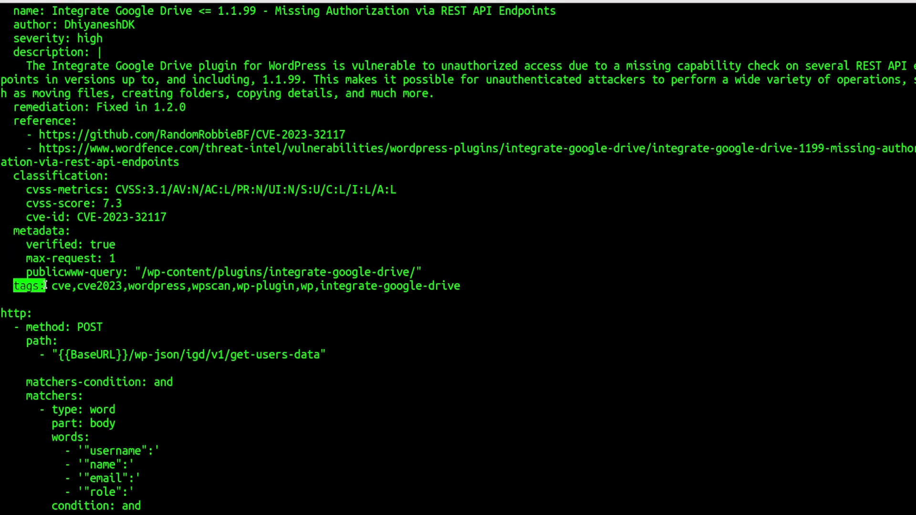
drag(125, 285, 186, 285)
click(340, 287)
scroll(340, 286, down, 4)
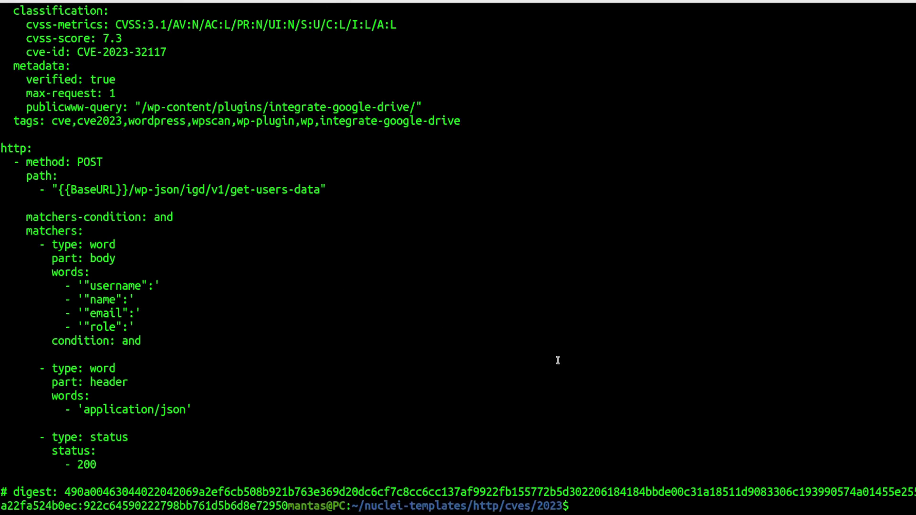
text(cd ..)
Step: Climb from cves/2023 back up to the nuclei-templates/http folder
key(Return)
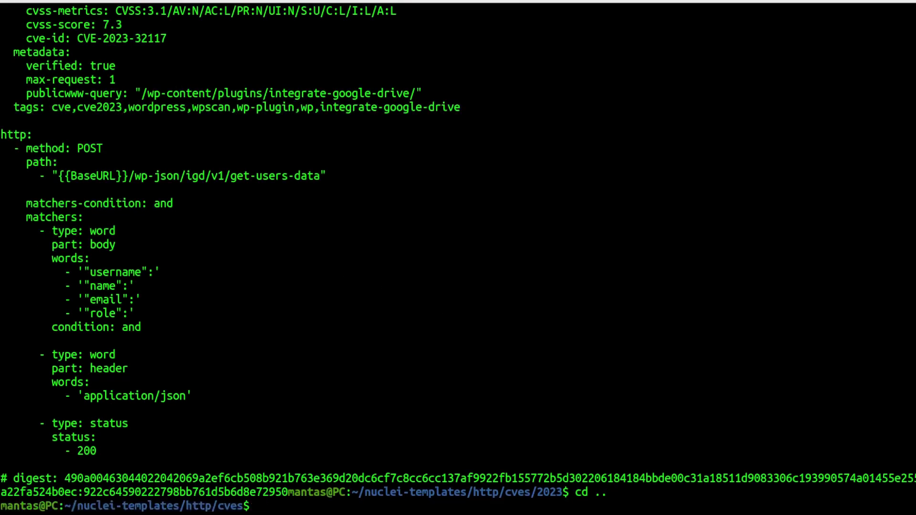
text(cd ..)
key(Return)
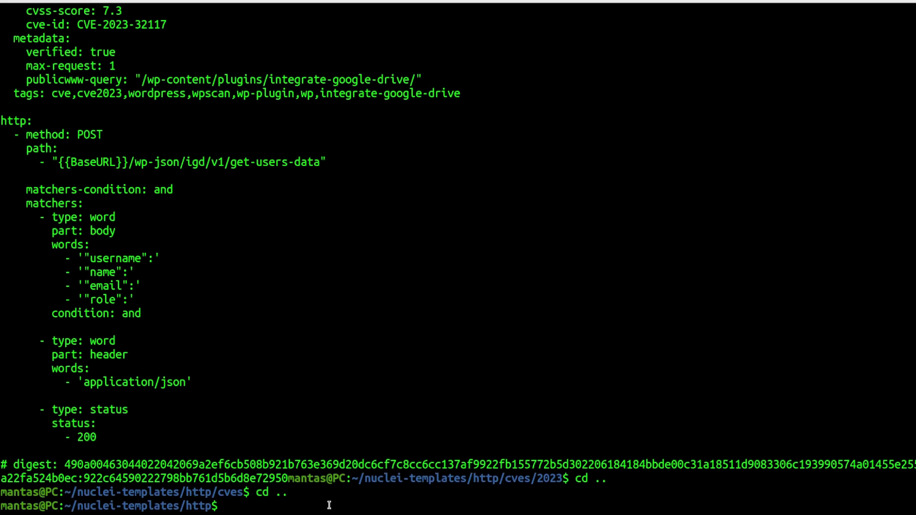
text(grep -R)
text( tags)
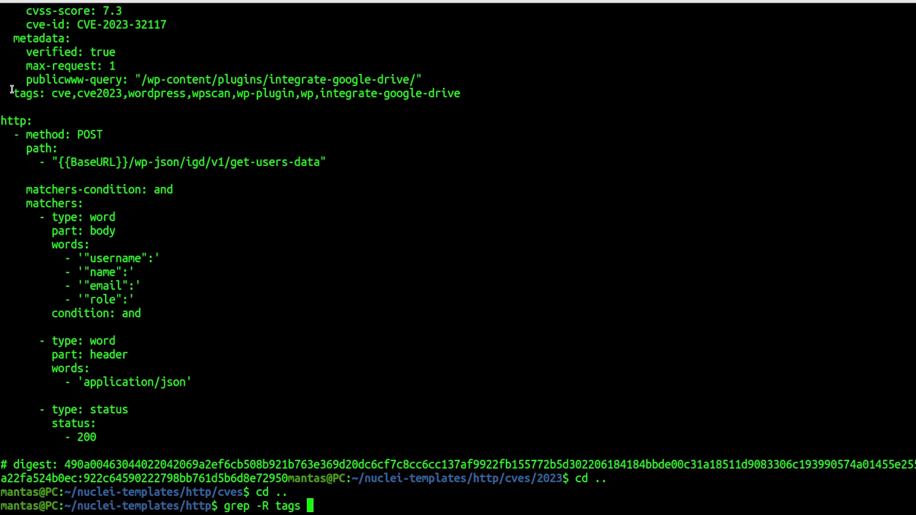
Step: Point out a tags line, then run grep -R tags | grep wordpress
drag(12, 89, 501, 93)
click(405, 511)
text(| )
text(g)
text(rep )
text(wordpress)
key(Return)
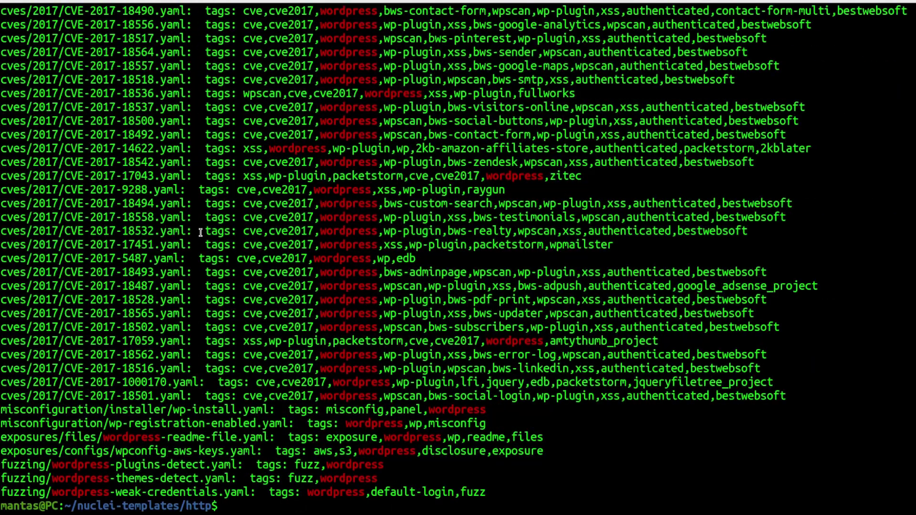
Step: Point out a result line and its .yaml file name, and recall the grep command
mouse_move(201, 231)
mouse_down()
mouse_move(533, 211)
mouse_move(193, 231)
mouse_up()
click(202, 230)
key(Up)
text(|)
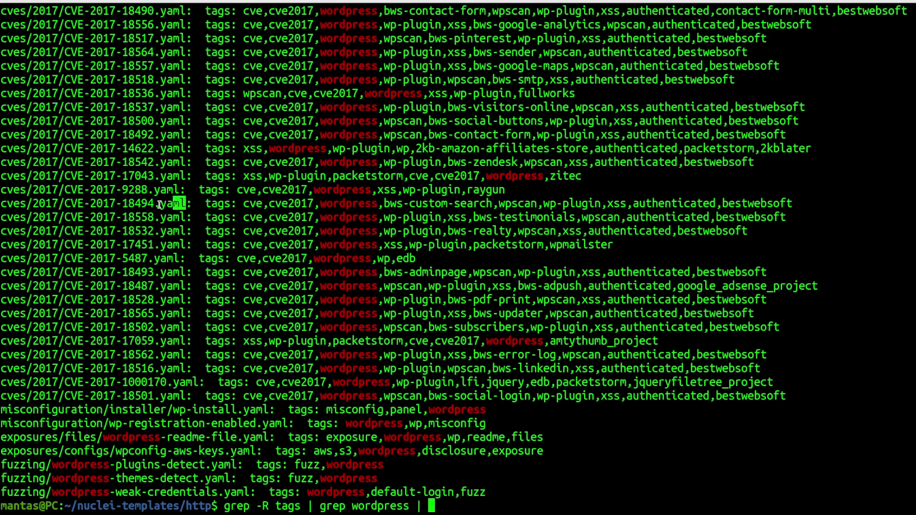
drag(187, 205, 4, 204)
click(190, 203)
drag(186, 204, 150, 205)
click(573, 417)
text(gre)
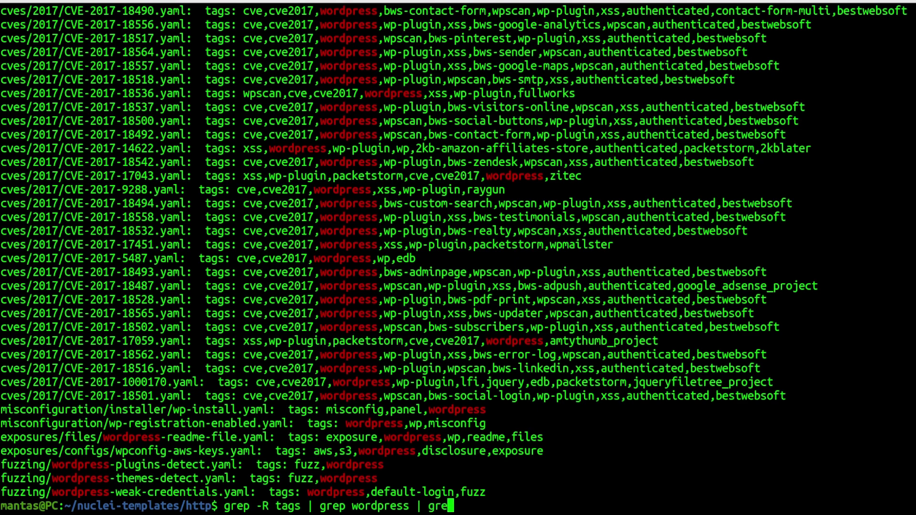
text(p yaml | )
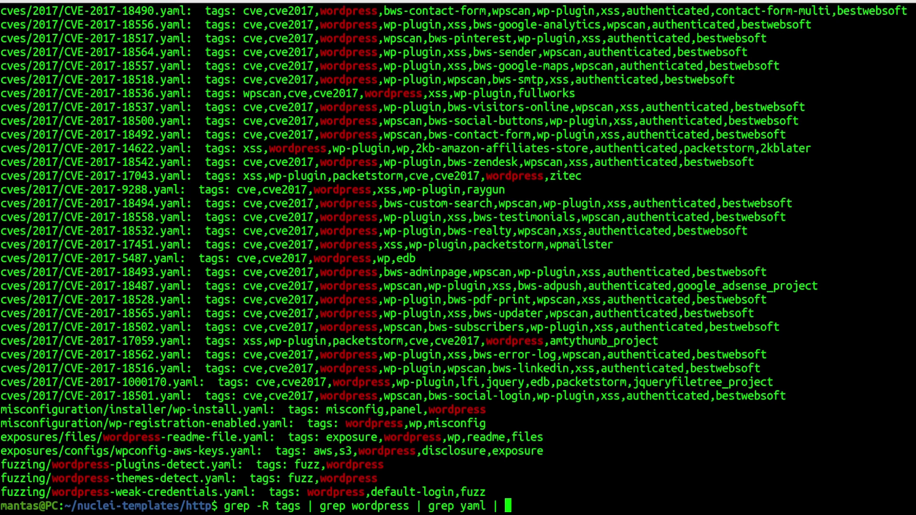
text(gr)
Step: Append | grep yaml | awk -F: '{print $1}' and run it to print only file paths
key(BackSpace)
key(BackSpace)
text(awk)
text( ;;)
key(BackSpace)
key(BackSpace)
text(')
text(-)
text(F)
text(:)
key(Right)
key(Right)
text({})
key(Left)
text(pr)
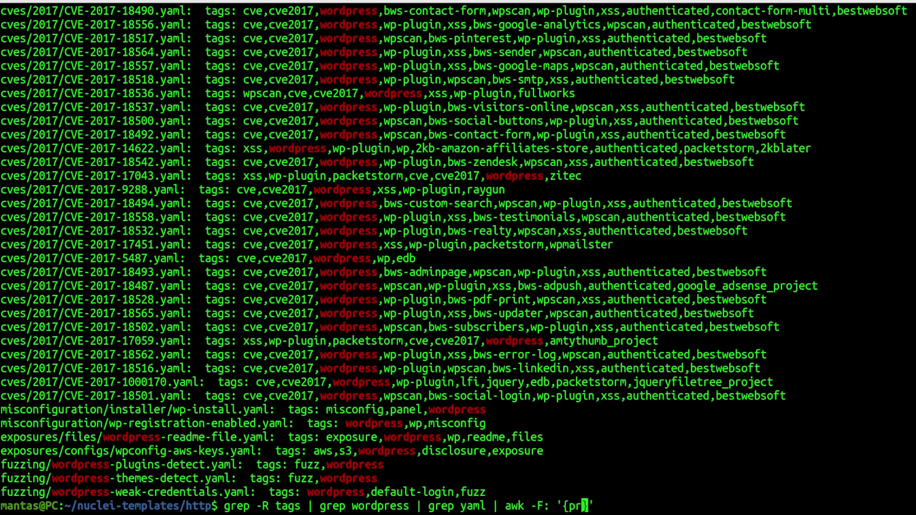
text(int $1)
key(Return)
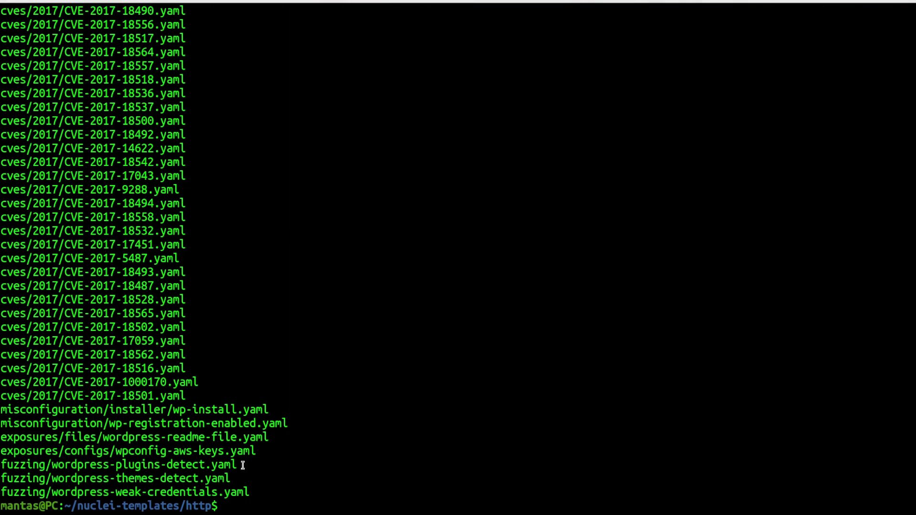
Step: Recall the pipeline and wrap it in a backtick for-loop over the file paths
key(Up)
text(`)
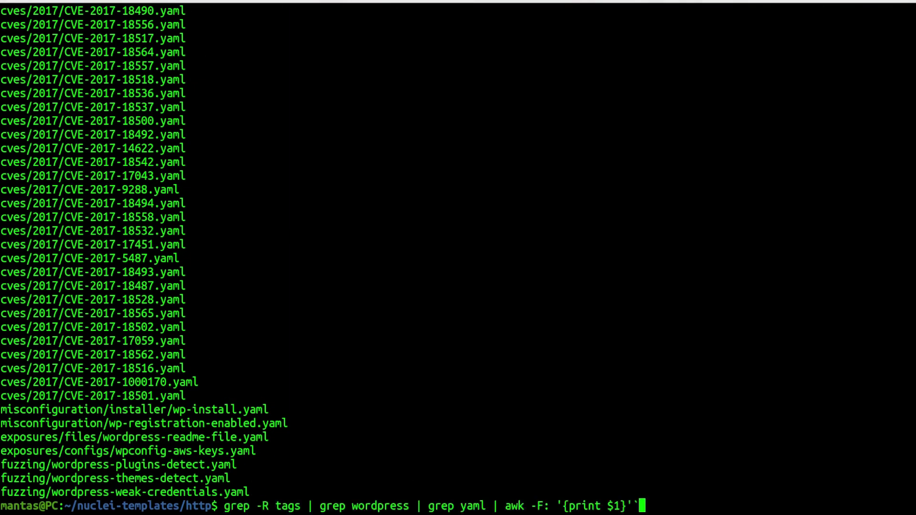
key(Home)
text(`)
key(Left)
text(fo)
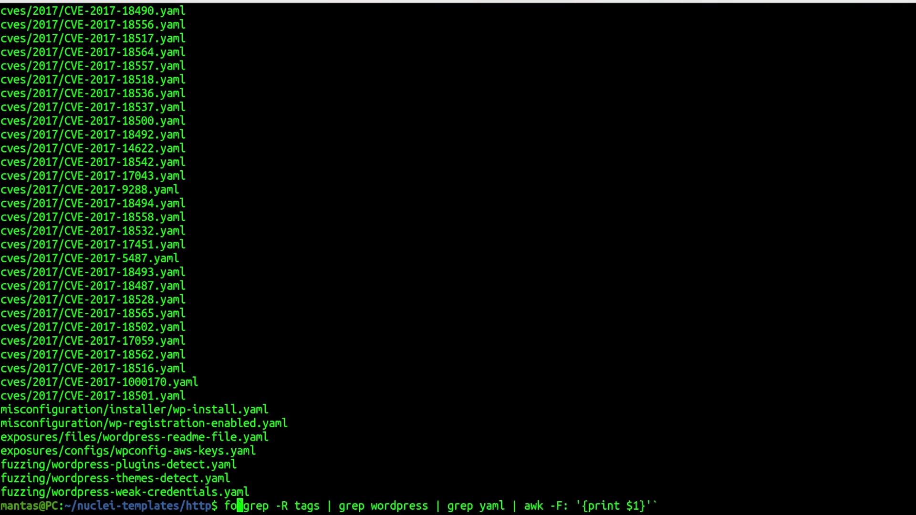
text(r i in)
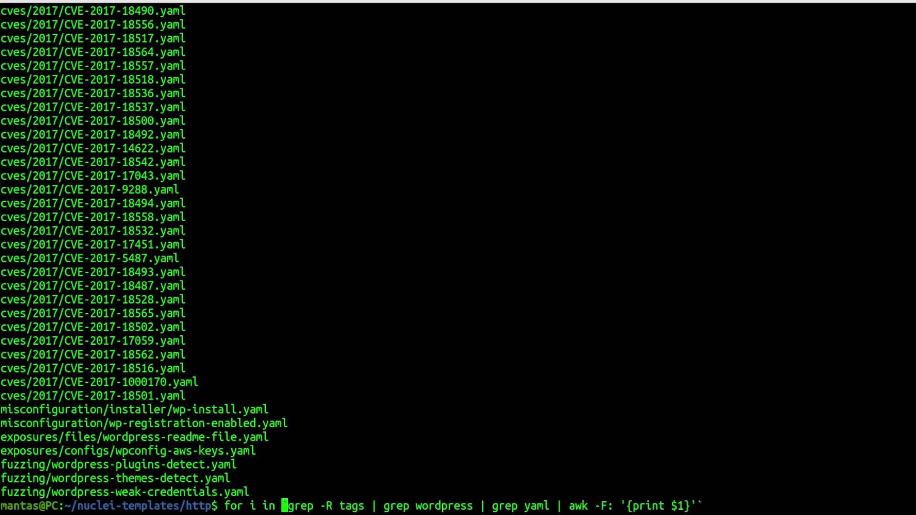
key(End)
text(; do ec)
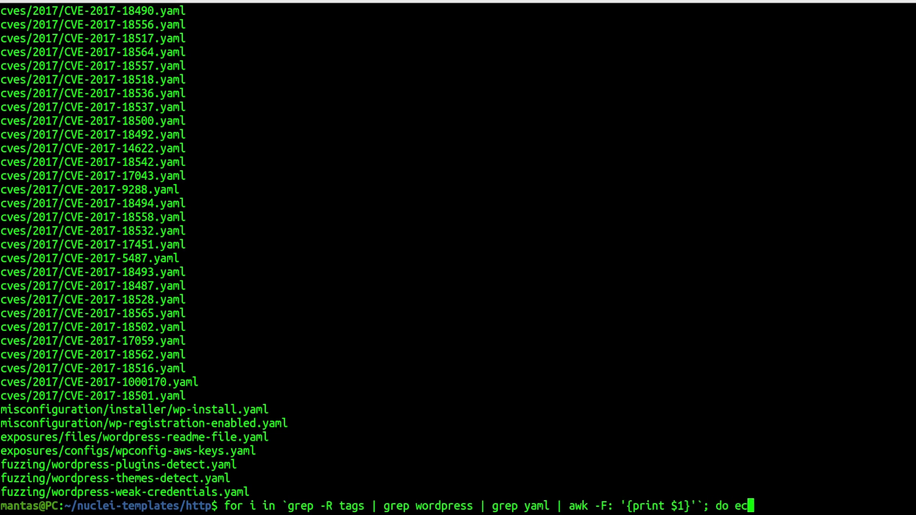
text(ho $i; )
text(done)
Step: Replace echo with cat on the loop variable and run the loop to print every template
key(ctrl+u)
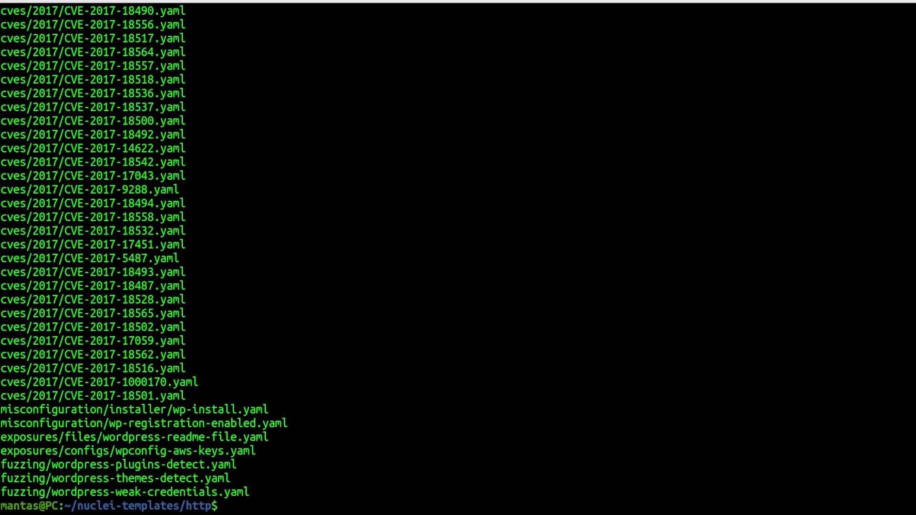
key(ctrl+y)
key(Left)
key(Left)
key(Left)
key(Left)
key(Left)
key(Left)
key(Left)
key(Left)
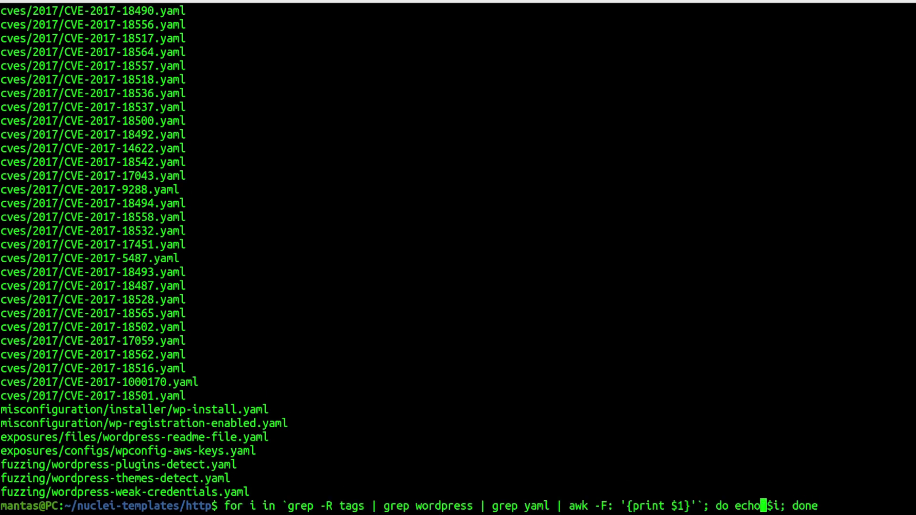
key(BackSpace)
key(BackSpace)
key(BackSpace)
text(cat)
key(Right)
key(Right)
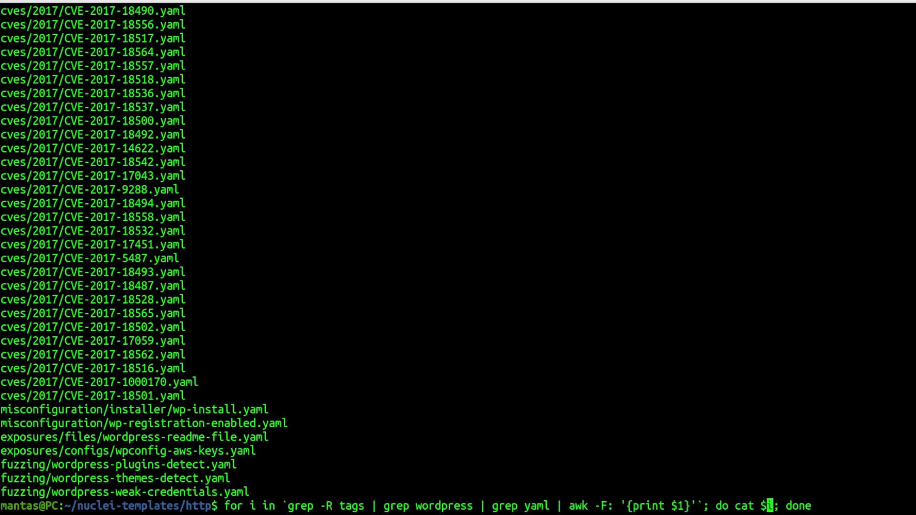
key(Right)
key(Return)
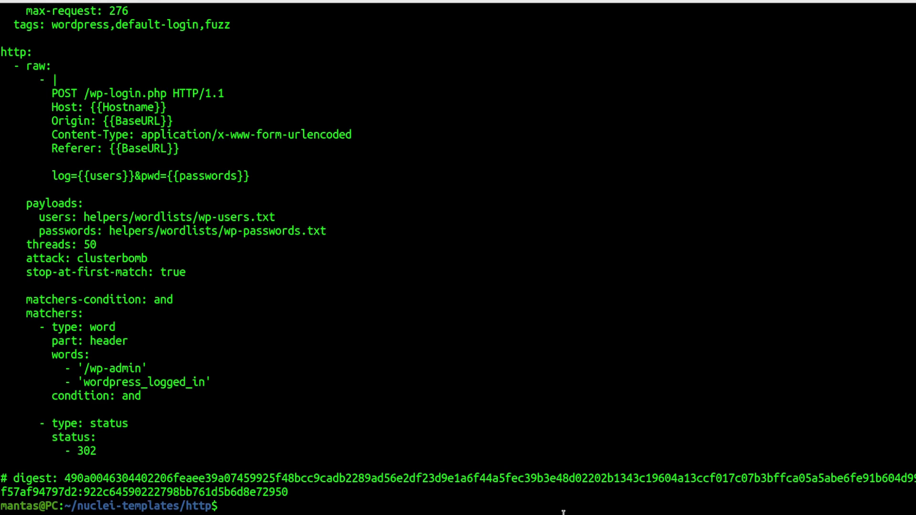
scroll(231, 243, up, 3)
scroll(194, 209, up, 3)
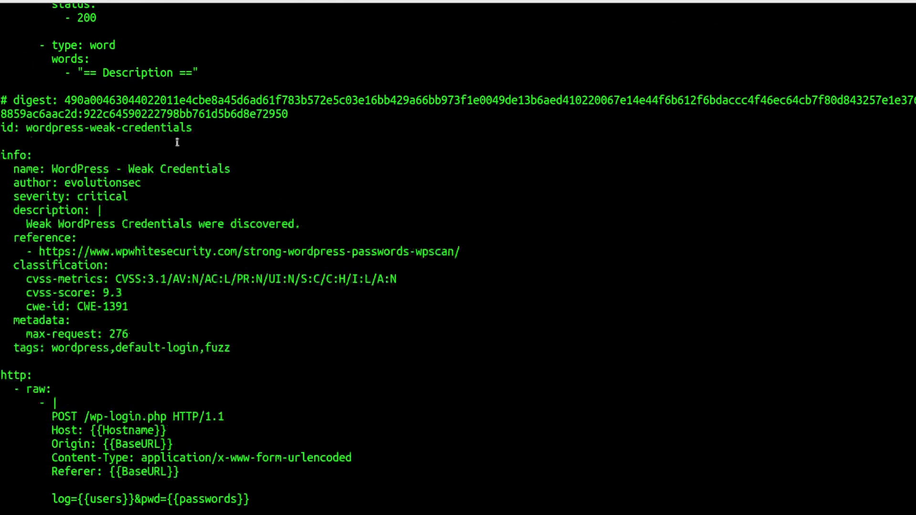
scroll(243, 315, up, 5)
scroll(160, 164, up, 2)
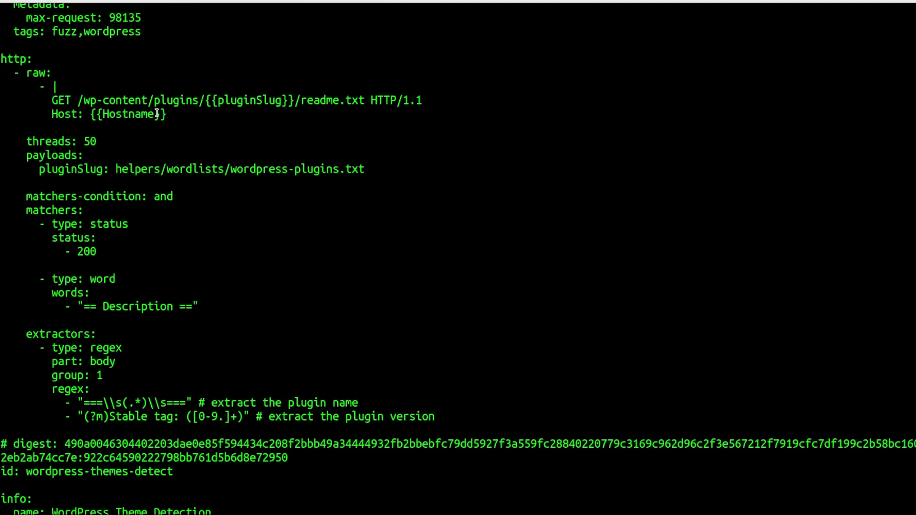
scroll(156, 113, up, 6)
scroll(140, 125, up, 3)
scroll(144, 132, up, 5)
scroll(152, 148, up, 5)
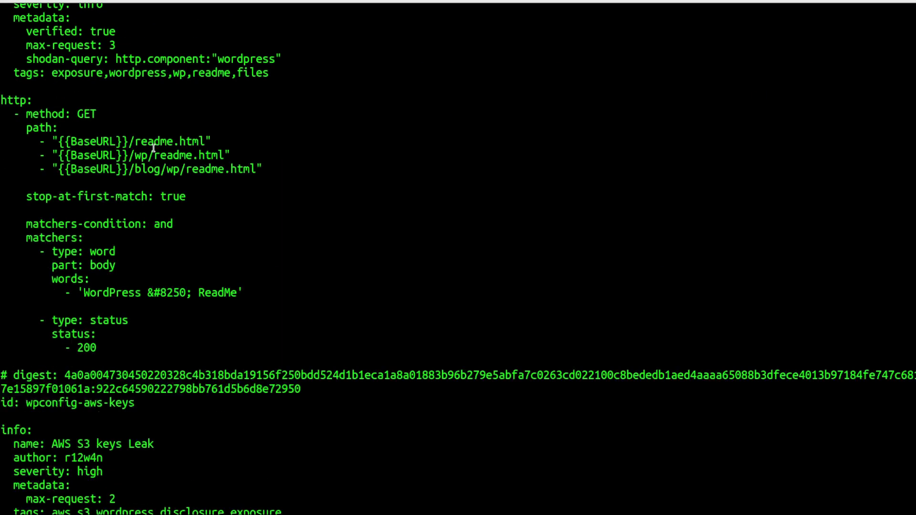
drag(132, 140, 57, 142)
key(ctrl+c)
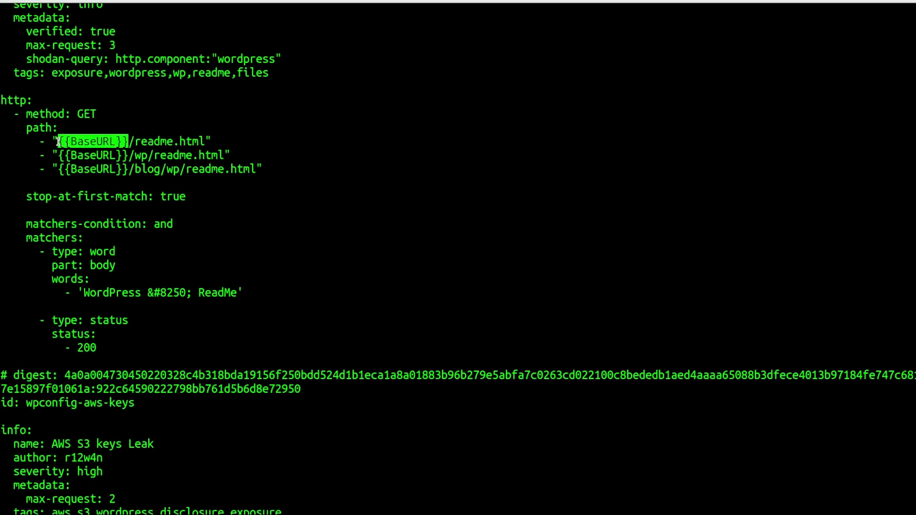
scroll(183, 290, down, 12)
scroll(77, 223, down, 3)
scroll(125, 166, down, 4)
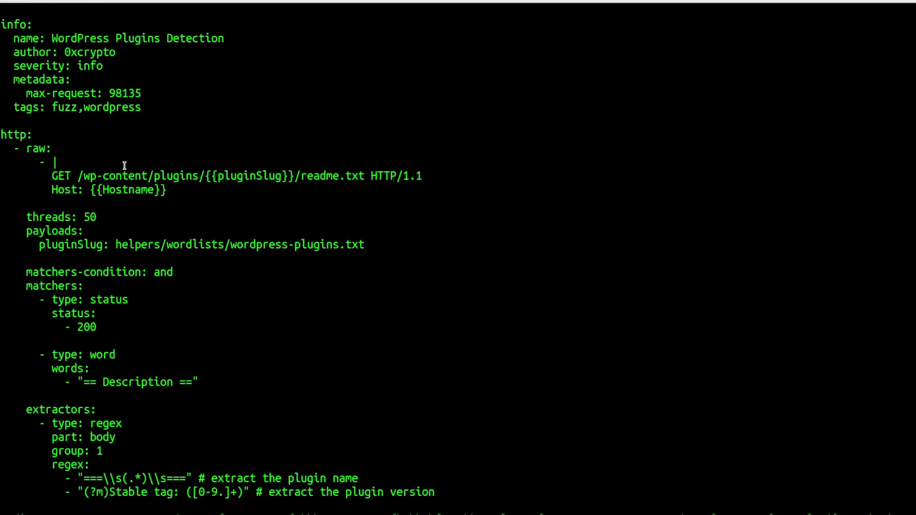
scroll(115, 144, down, 6)
scroll(93, 171, up, 7)
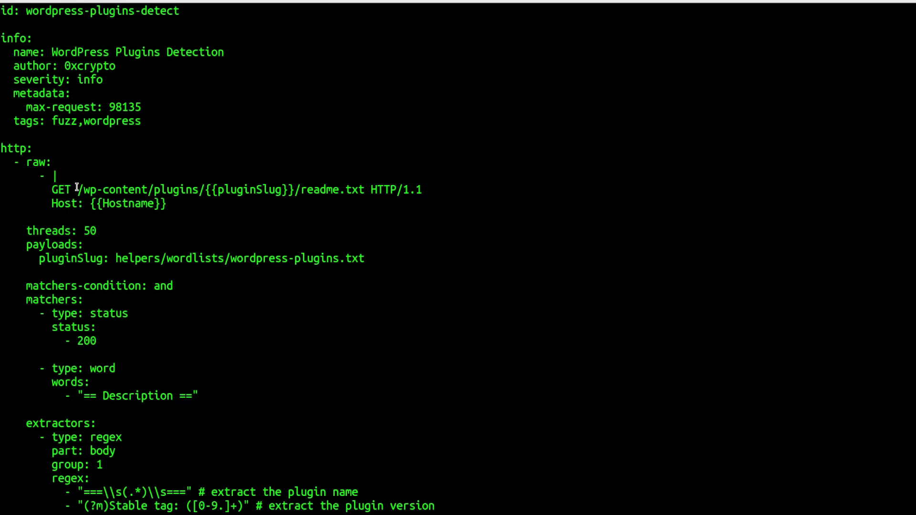
scroll(380, 254, down, 15)
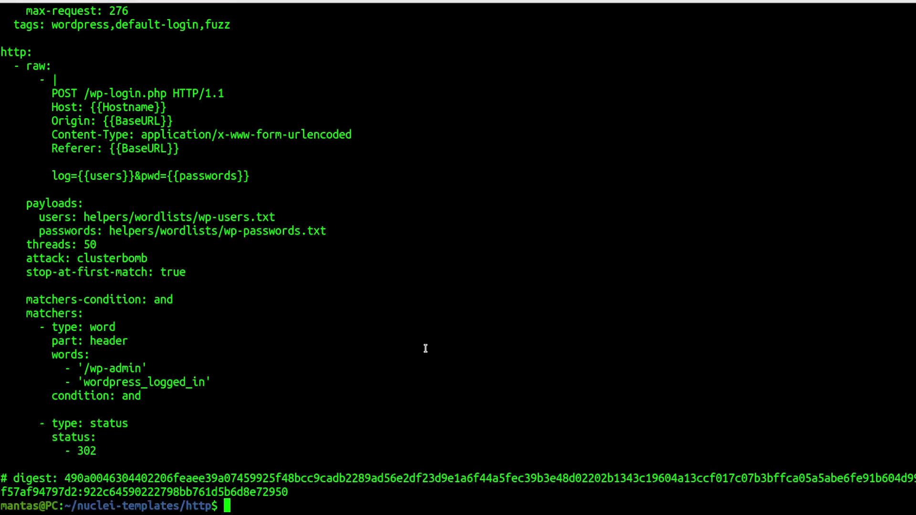
Step: Pipe each template's cat output into grep BaseURL so the loop prints only BaseURL lines
key(Up)
key(Left)
key(Left)
key(Left)
key(Left)
key(Left)
key(Left)
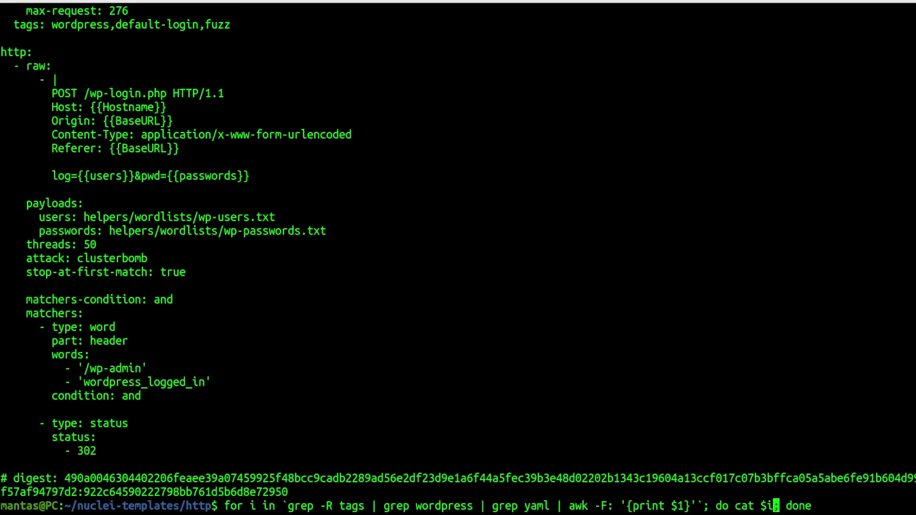
text(| CVE-2023-32117.yaml)
key(ctrl+shift+v)
key(BackSpace)
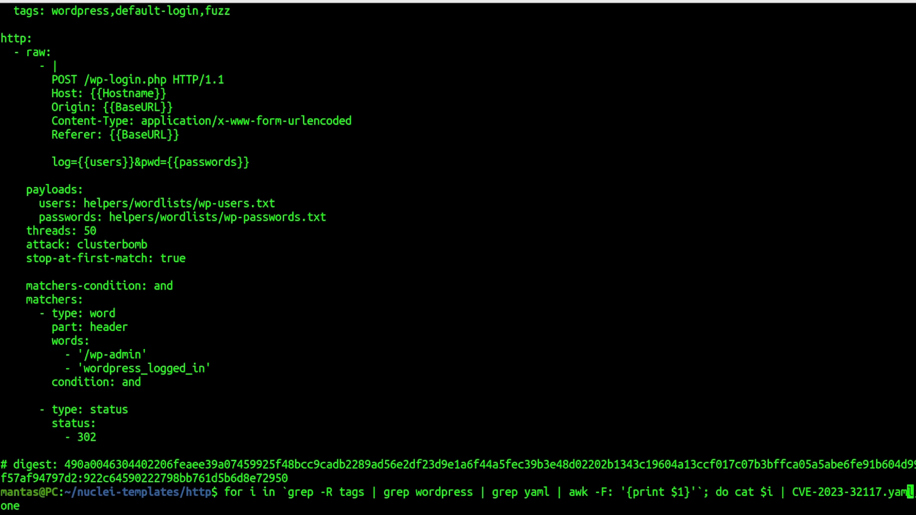
key(BackSpace)
key(BackSpace)
key(BackSpace)
key(BackSpace)
key(BackSpace)
key(BackSpace)
key(BackSpace)
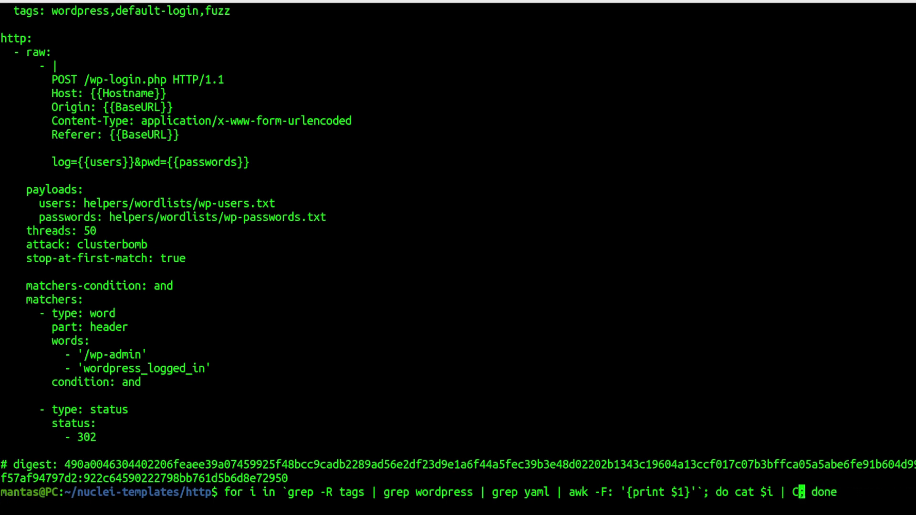
key(BackSpace)
text(grep '')
key(Left)
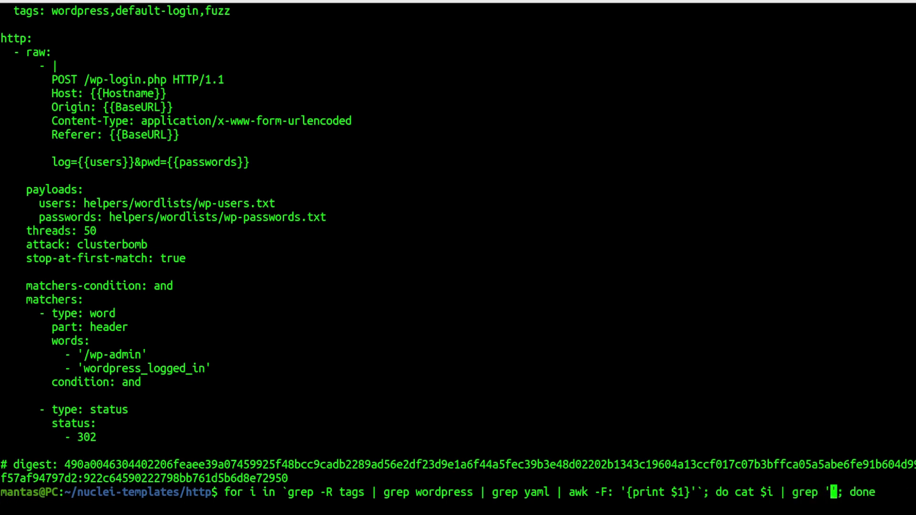
text(Base)
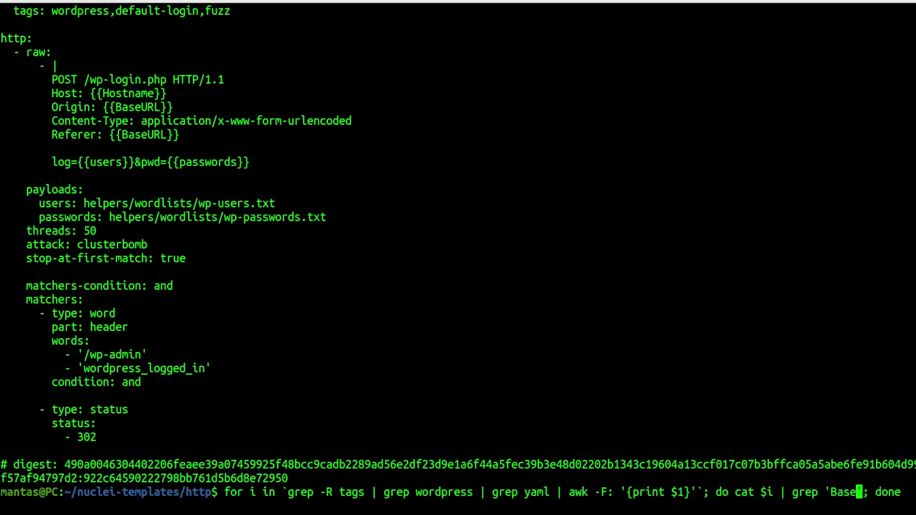
text(URL)
key(Return)
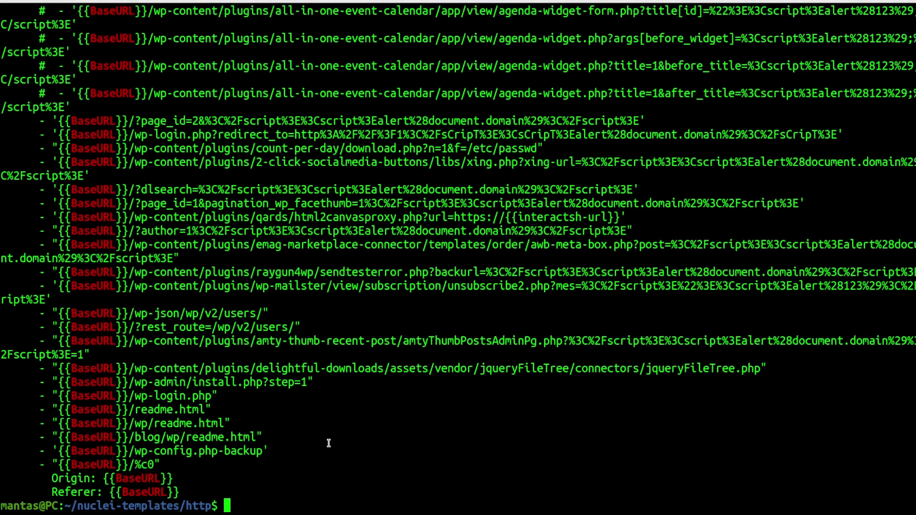
Step: Refine the grep pattern with the closing braces and slash and rerun, listing paths like wp-login.php
key(Up)
key(Left)
key(Left)
key(Left)
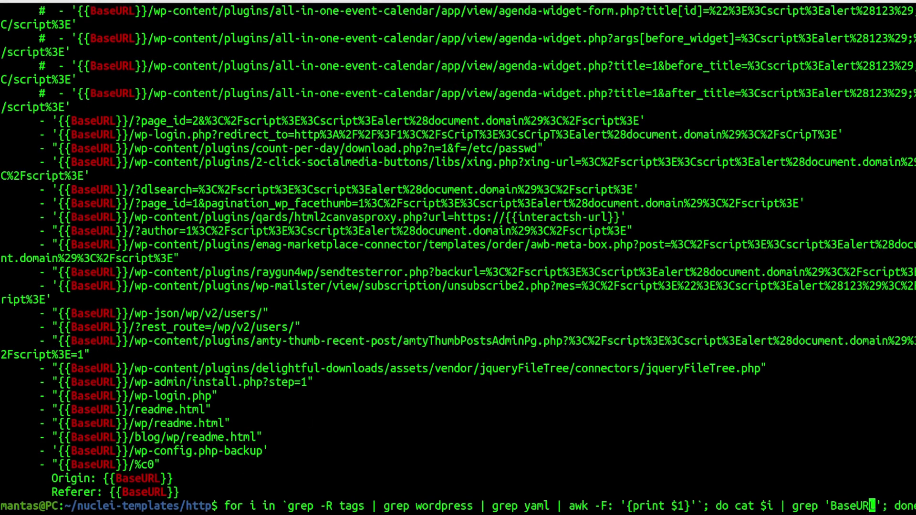
key(Left)
key(Left)
key(Left)
key(Right)
key(Right)
key(Right)
text(}})
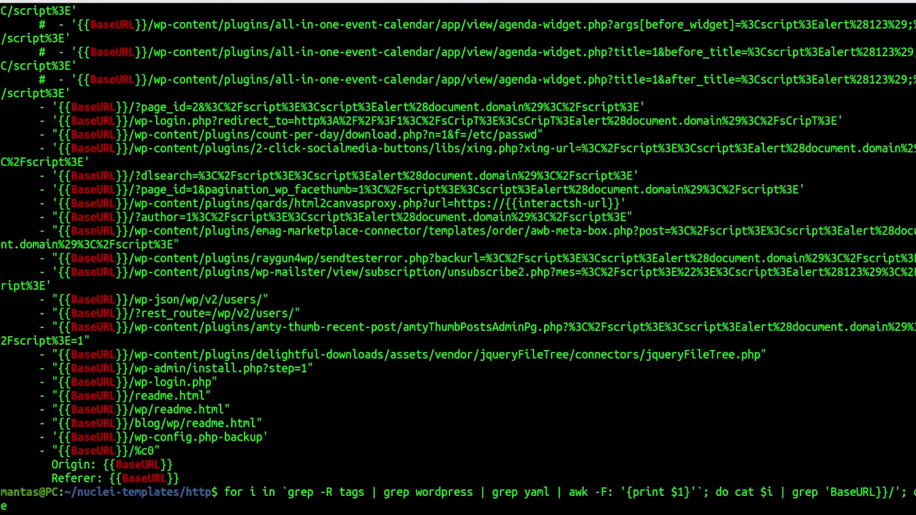
key(Return)
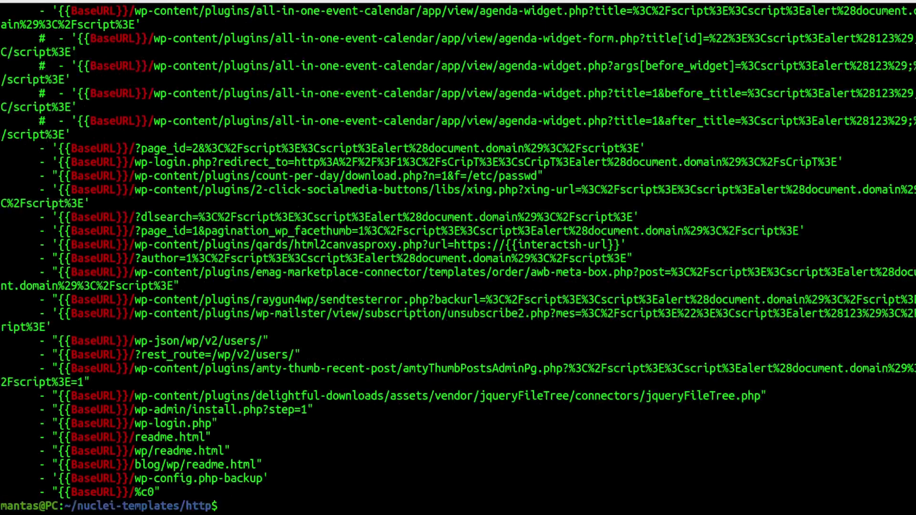
Step: Add awk with {{BaseURL}} as -F separator and print $2 so only the path after the placeholder prints
key(Up)
text(|)
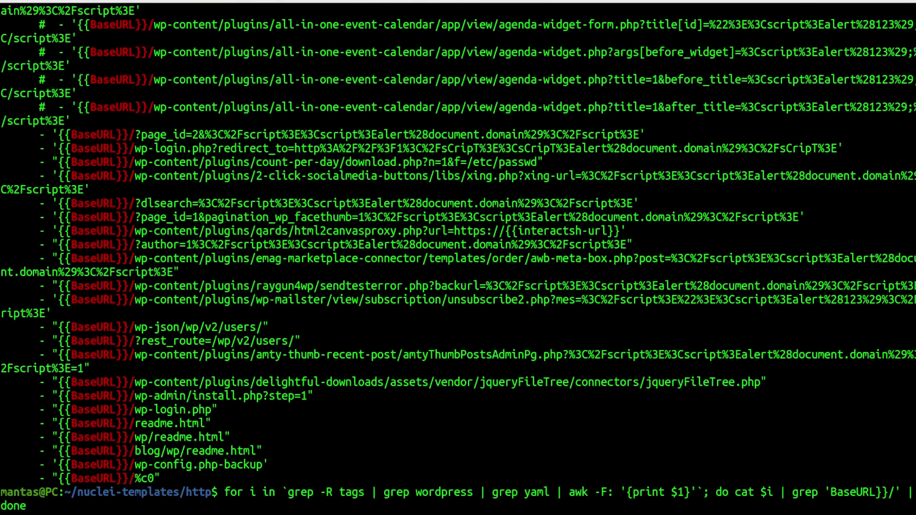
text( awk )
text(|)
key(BackSpace)
text('';)
key(Left)
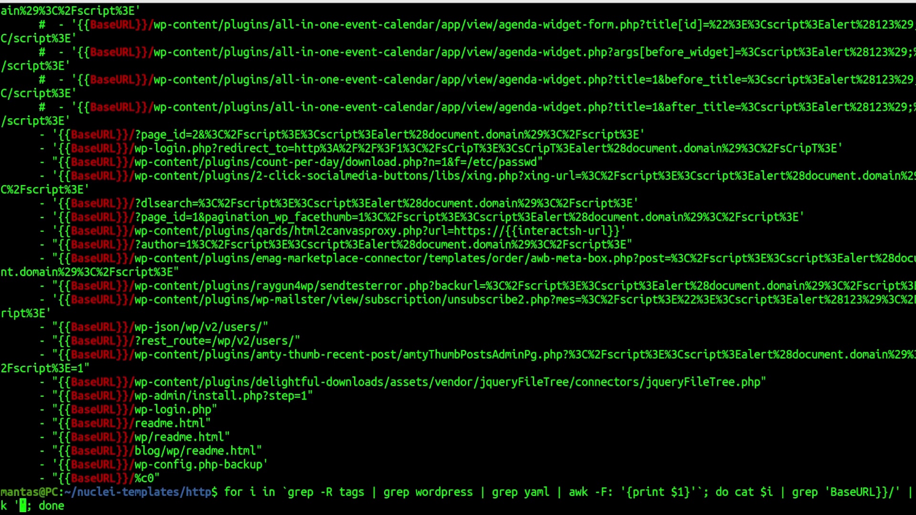
key(Left)
text(-F)
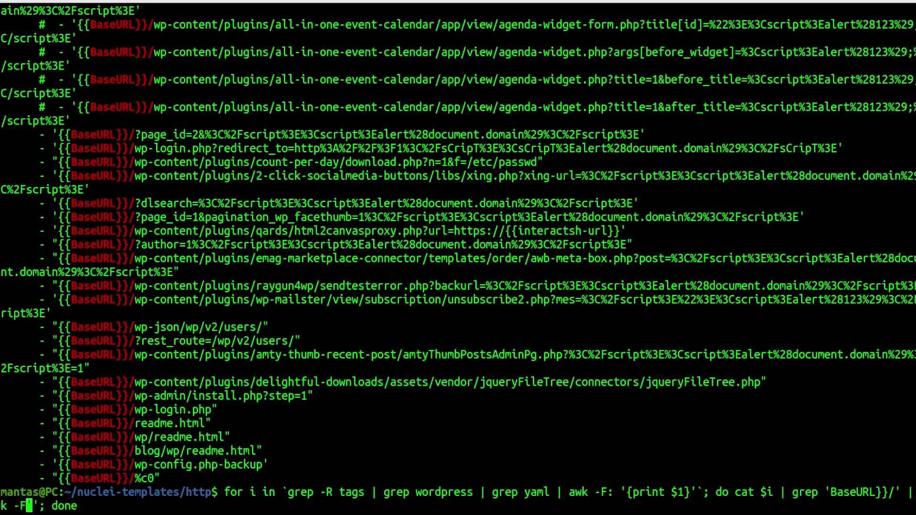
key(Right)
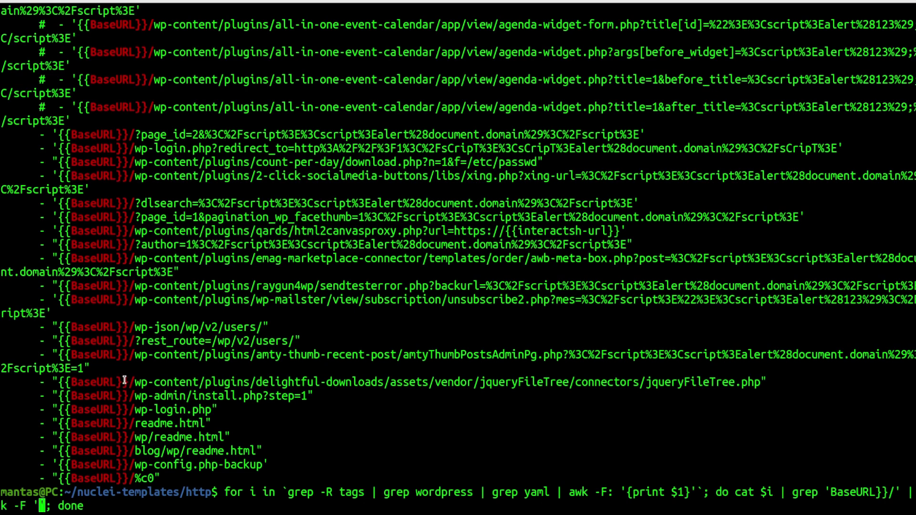
mouse_move(126, 382)
mouse_down()
mouse_move(13, 382)
mouse_move(58, 381)
mouse_up()
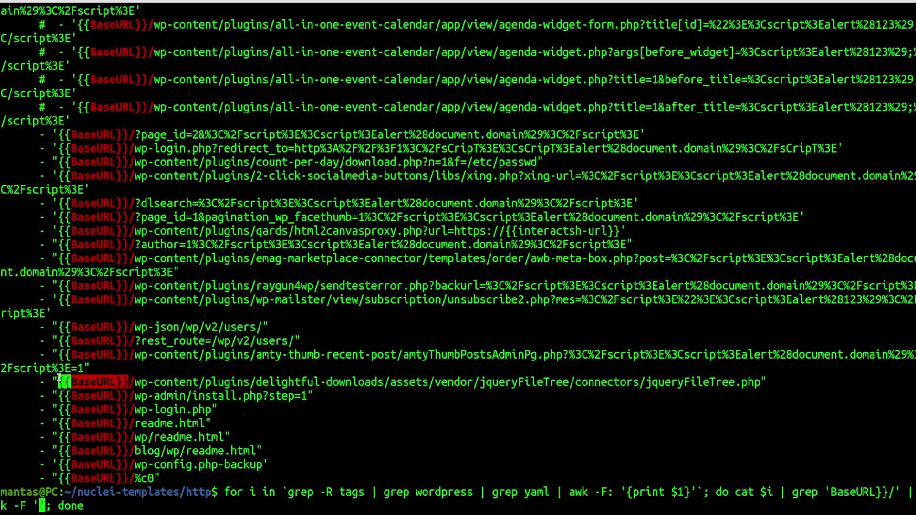
middle_click(175, 499)
key(Right)
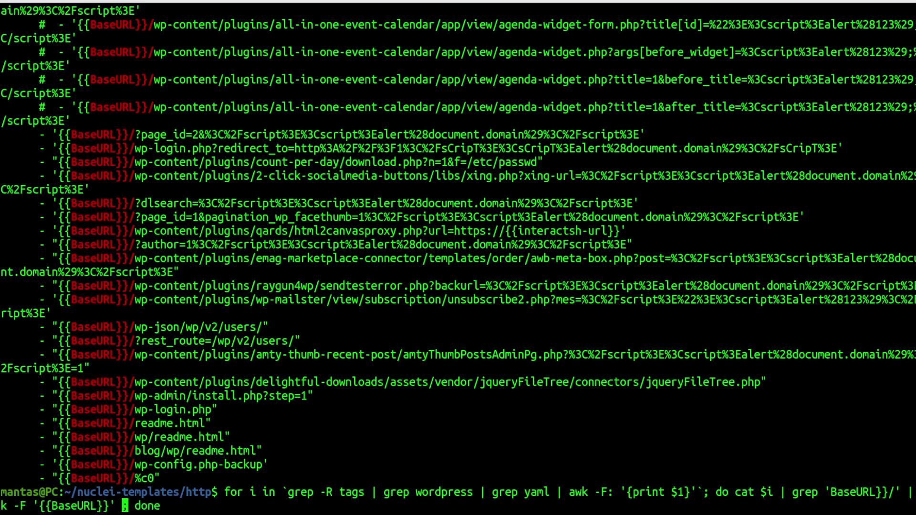
text(')
text(')
key(Left)
text({})
key(Left)
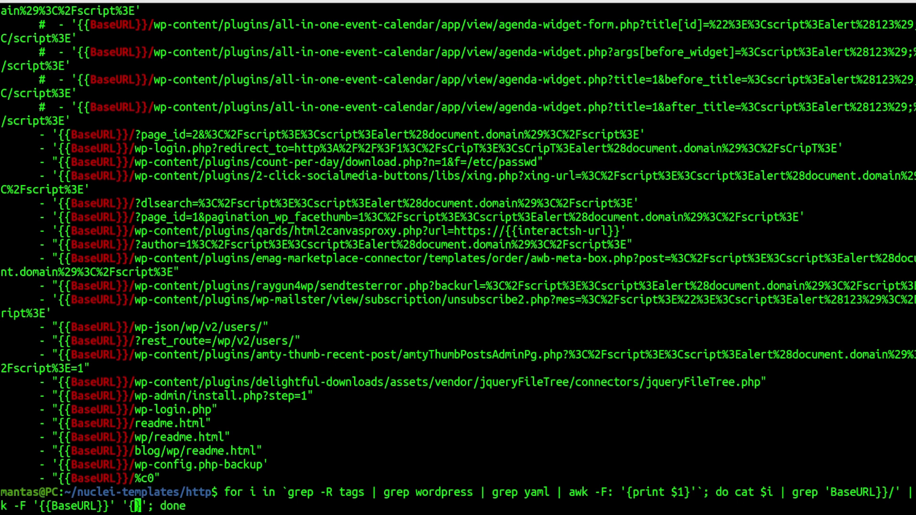
text(print $2)
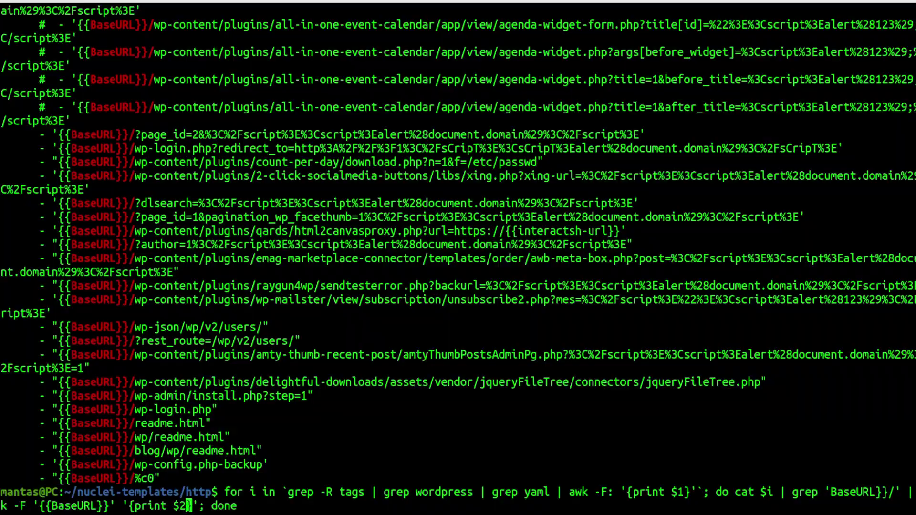
key(Return)
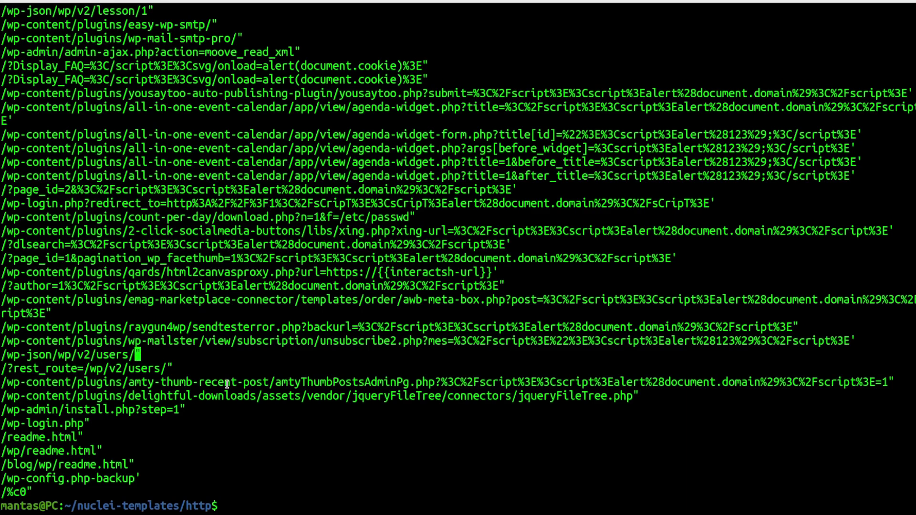
Step: Append two sed substitutions before done stripping double and single quotes from the paths
click(139, 354)
key(Up)
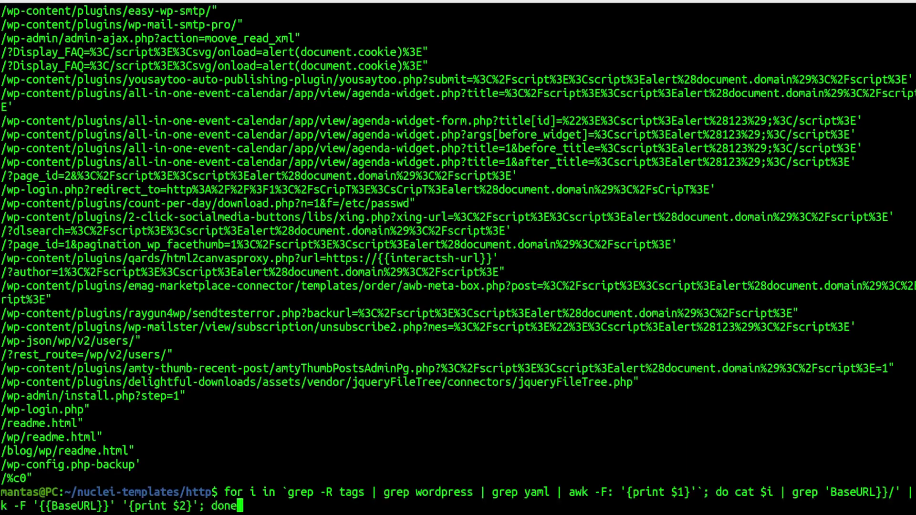
key(Left)
key(Left)
key(Left)
key(Left)
key(Left)
key(Left)
text(|)
text( sed ''s)
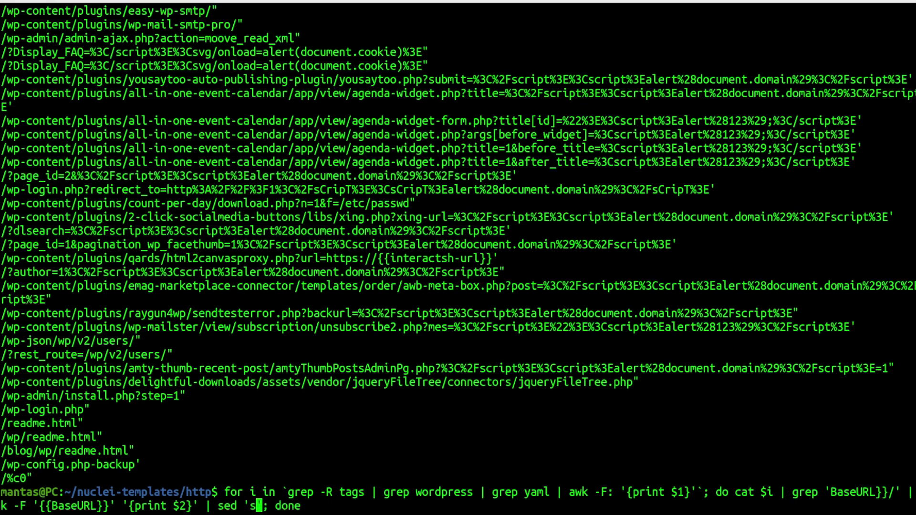
text(//g)
key(Left)
key(Left)
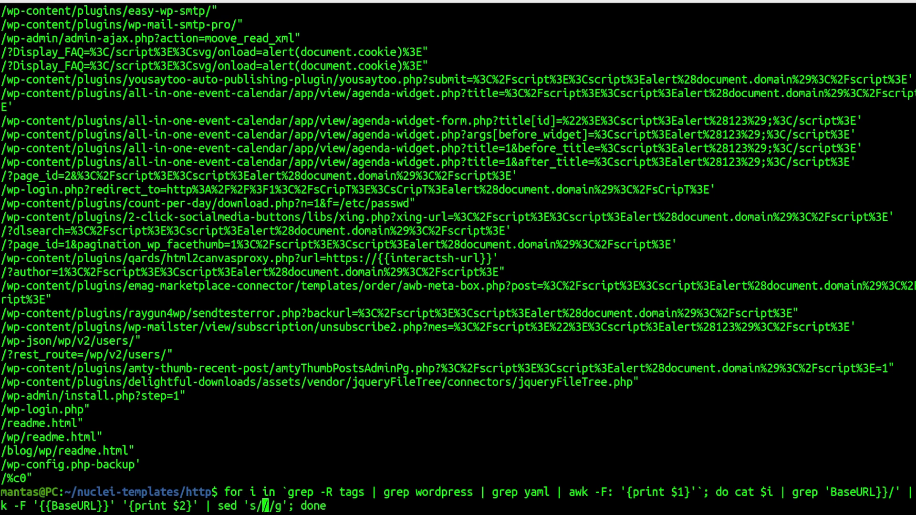
text(")
key(Right)
key(Right)
key(Right)
text(|)
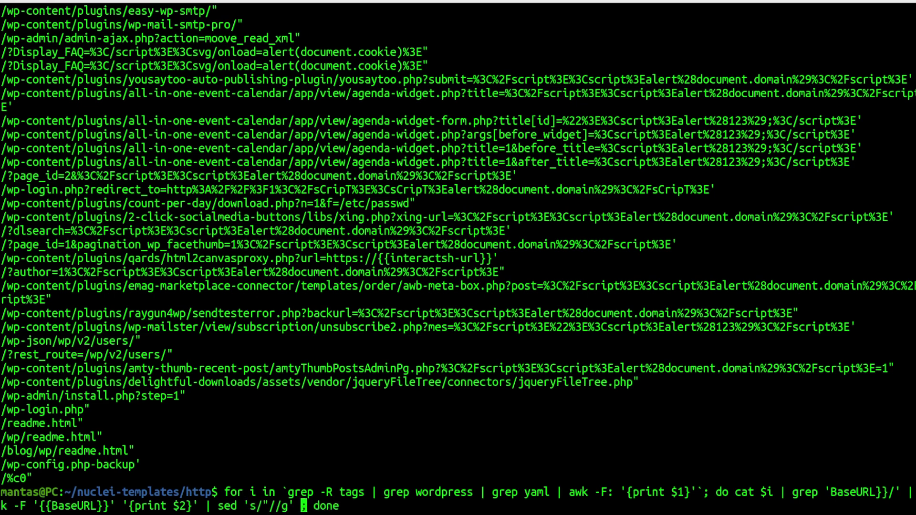
text( sed "")
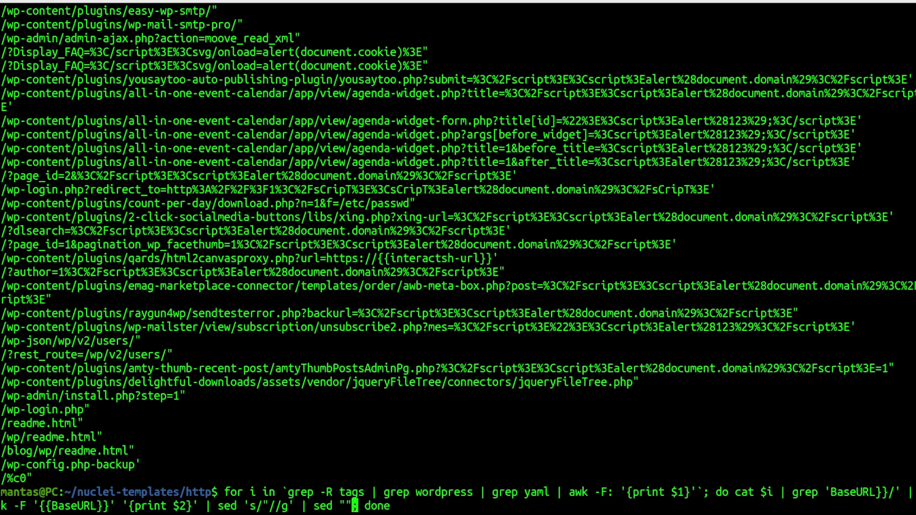
key(Left)
text(s/"//g)
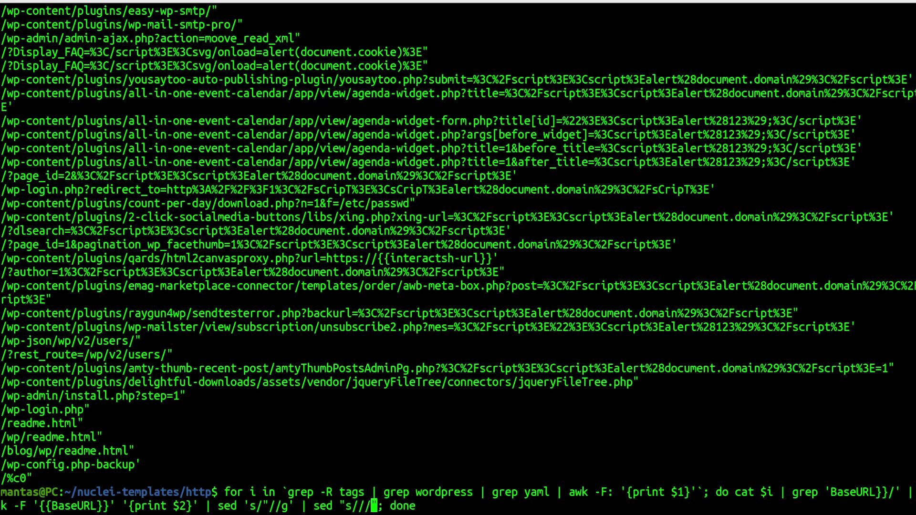
key(Left)
text(/)
key(Left)
key(Left)
text(')
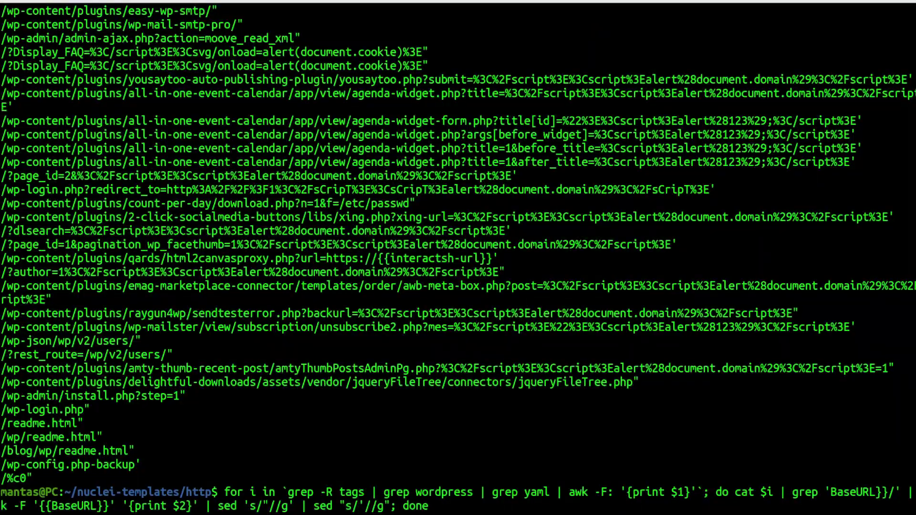
key(Return)
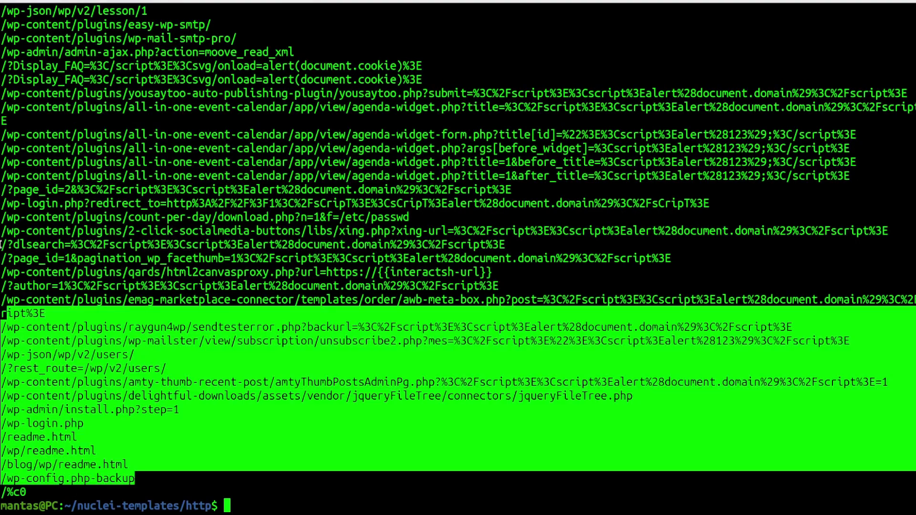
Step: Review the clean endpoint list and select the finished for-loop pipeline command for copying
mouse_move(130, 479)
mouse_down()
mouse_move(4, 135)
mouse_move(391, 259)
mouse_up()
scroll(3, 135, up, 2)
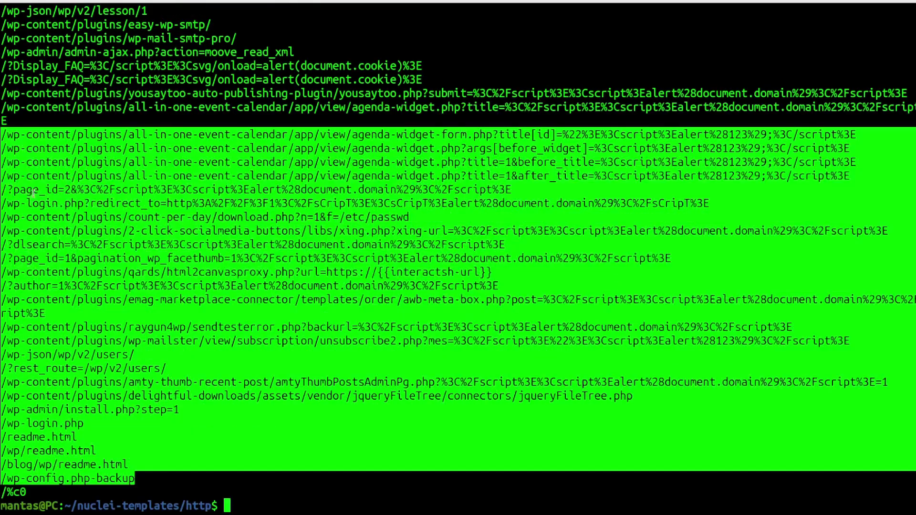
scroll(258, 389, down, 2)
click(182, 329)
scroll(295, 201, up, 5)
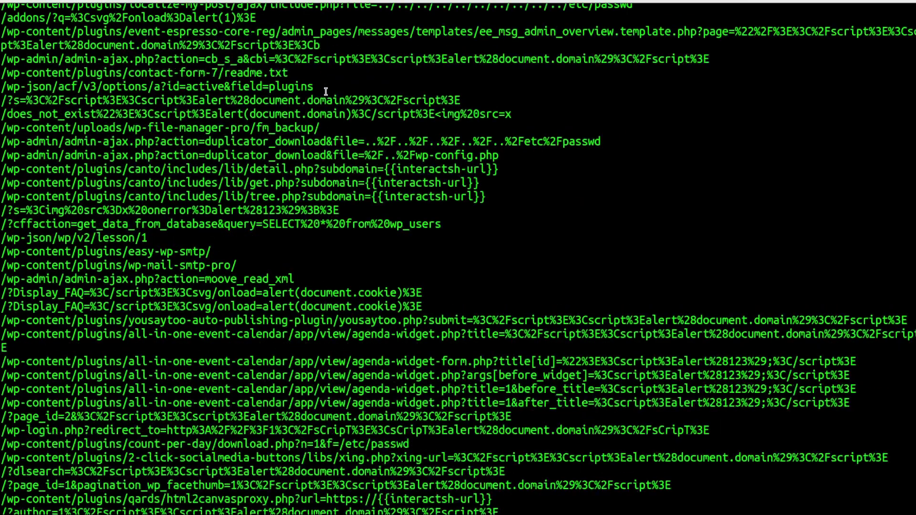
scroll(326, 92, up, 8)
scroll(407, 151, down, 10)
scroll(262, 419, down, 1)
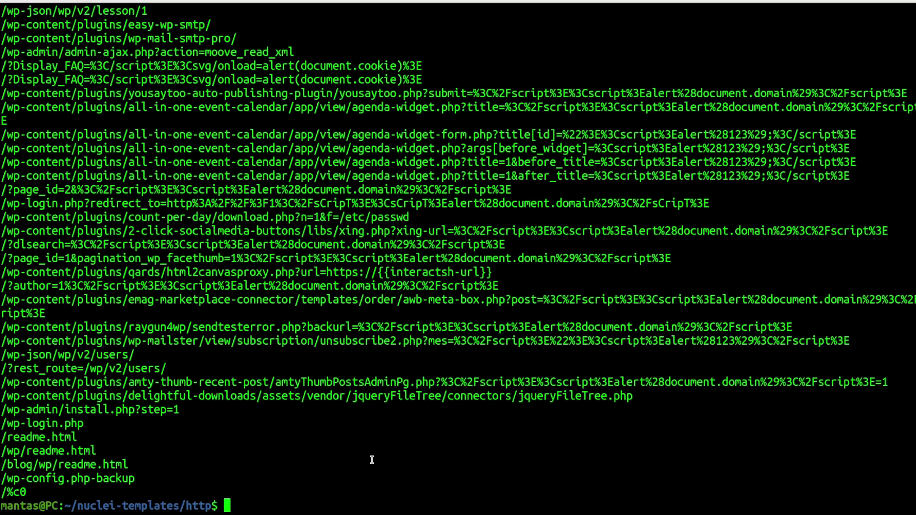
text(for i in `grep -R tags | grep wordpress | grep yaml | awk -F: '{print $1}'`; do cat $i | grep 'BaseURL}}/' | awk -F '{{BaseURL}}' '{print $2}' | sed 's/"//g' | sed "s/'//g"; done)
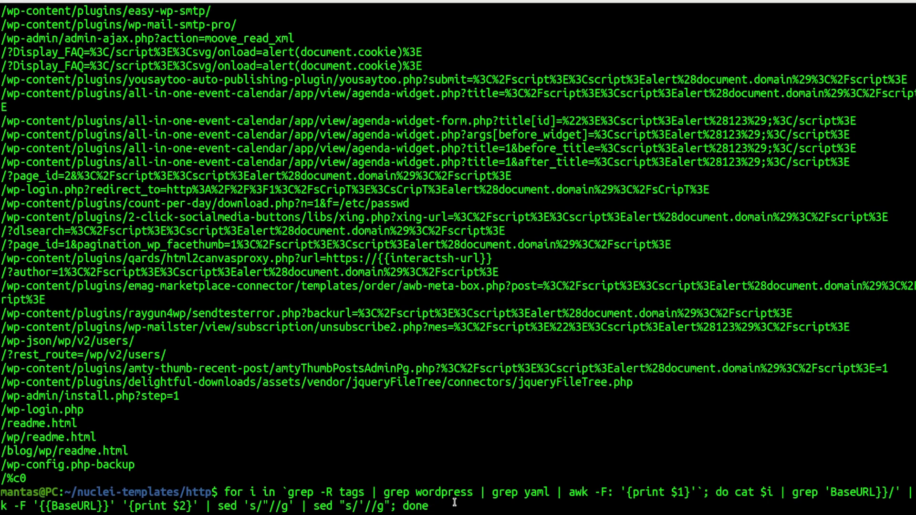
drag(429, 506, 224, 492)
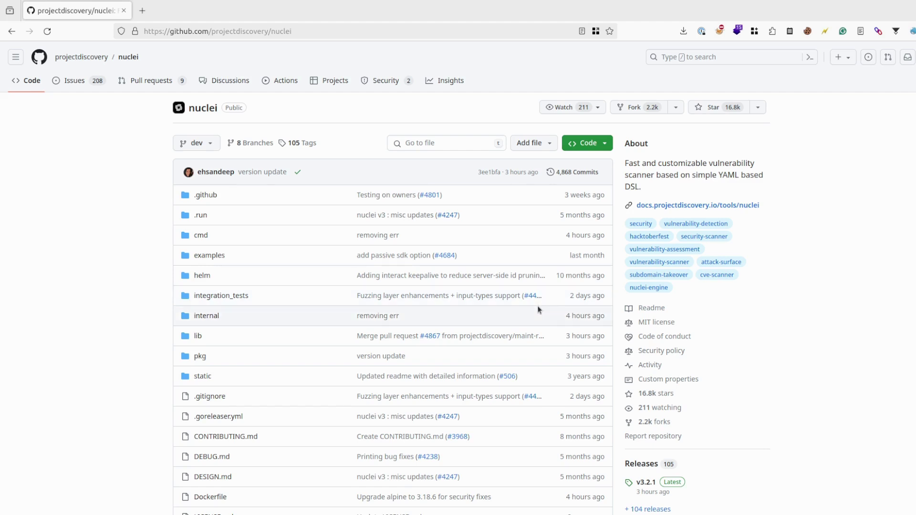
scroll(564, 329, down, 1)
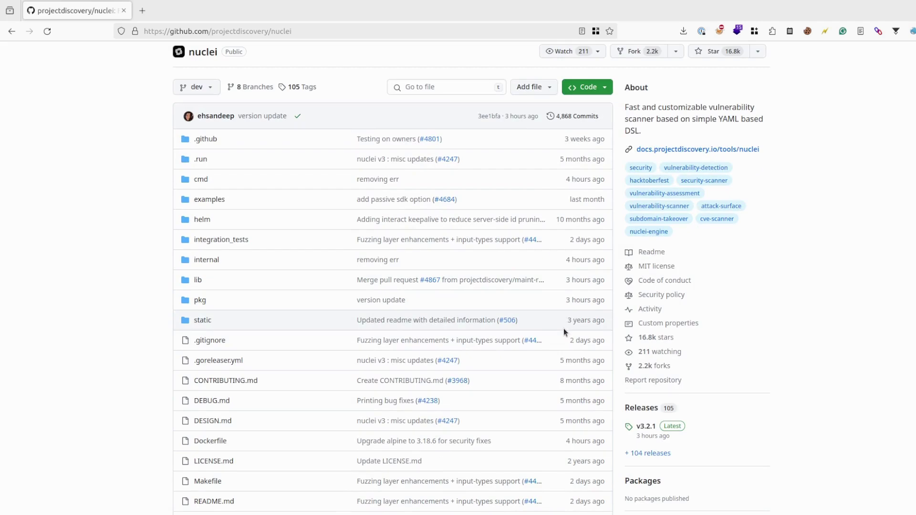
scroll(562, 328, down, 1)
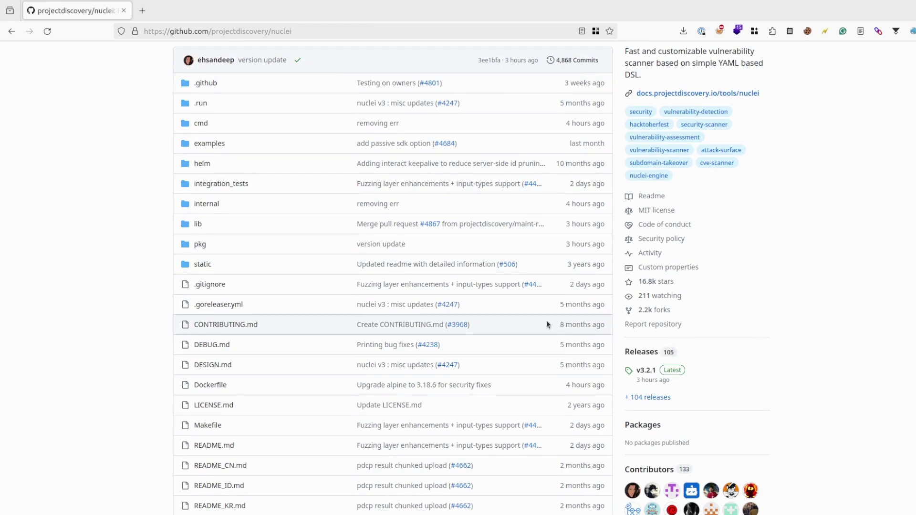
scroll(528, 312, down, 1)
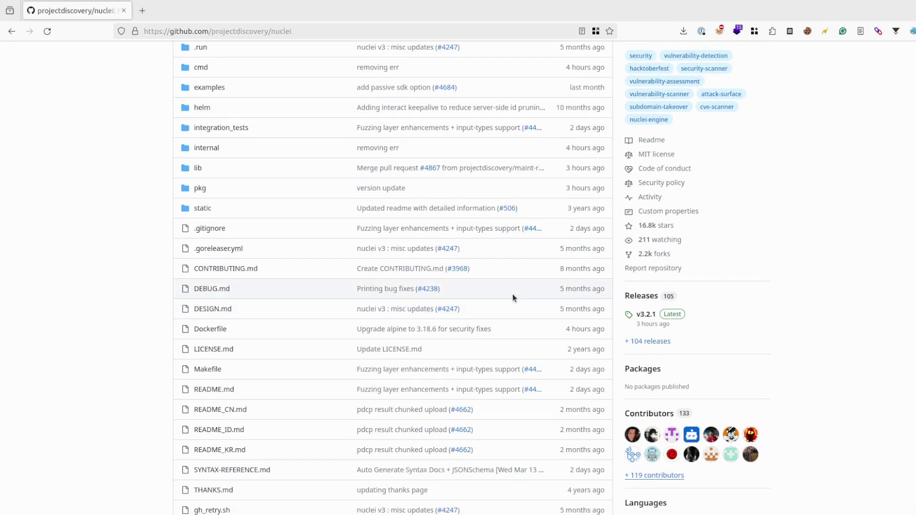
scroll(513, 294, down, 2)
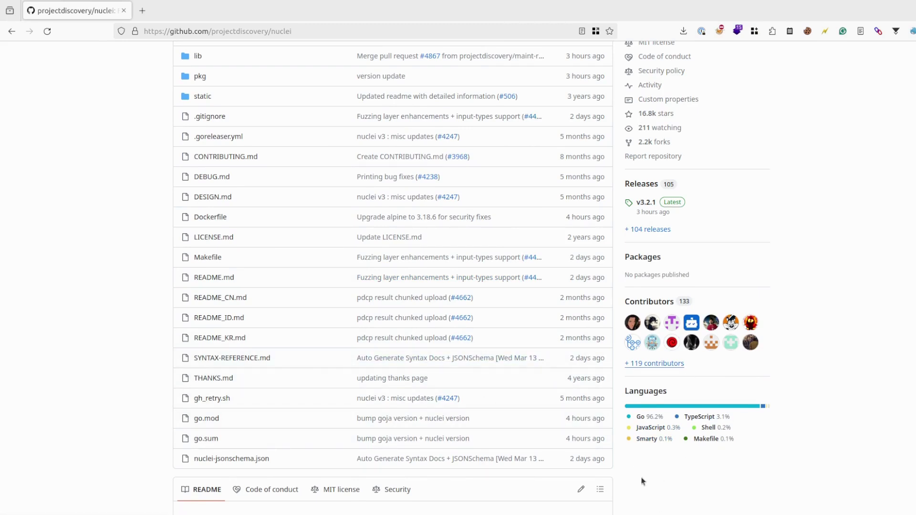
scroll(680, 407, down, 4)
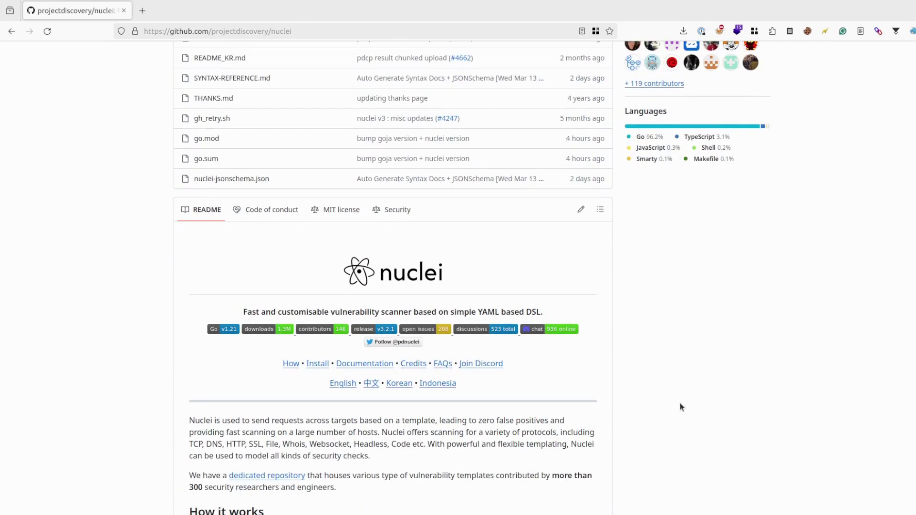